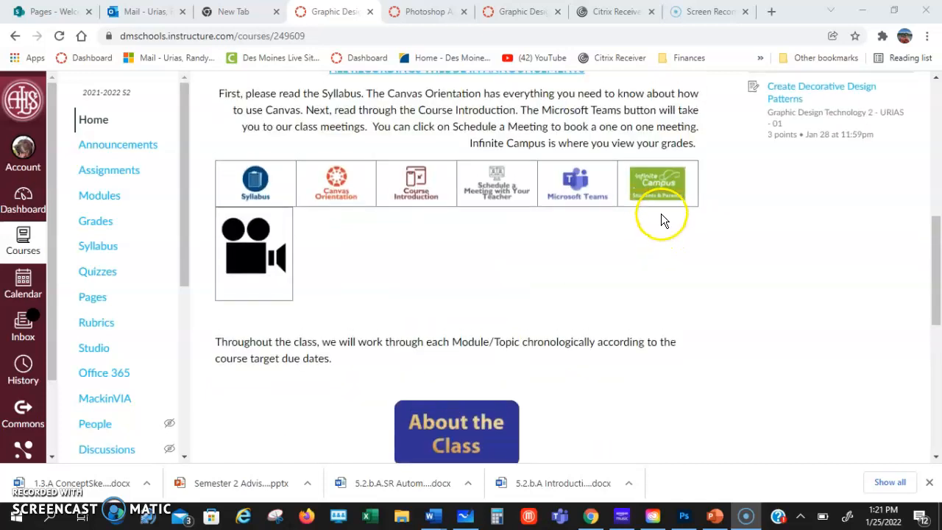
# Open the Lesson 2 Auto Photo adjustment assignment from the course's Photoshop assignments and read its learning target and success criteria.
pyautogui.scroll(-4, 658, 213)
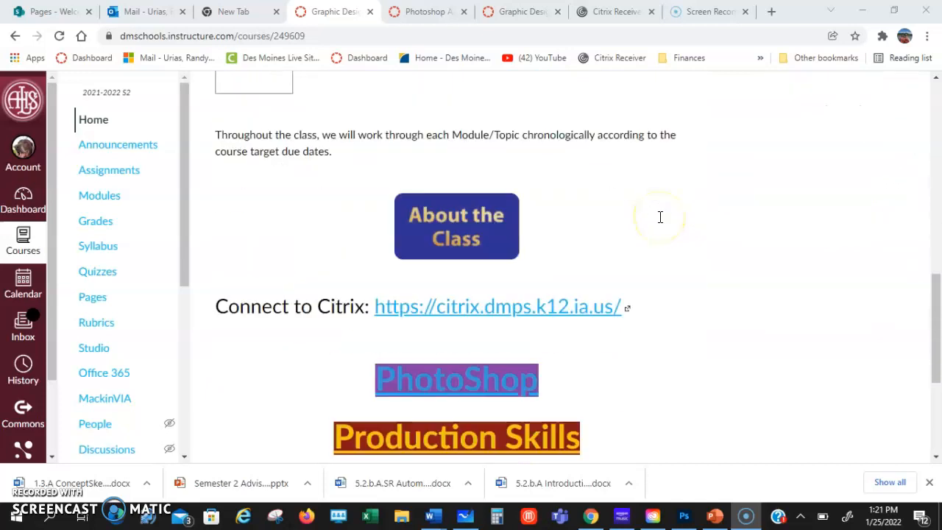
pyautogui.click(479, 385)
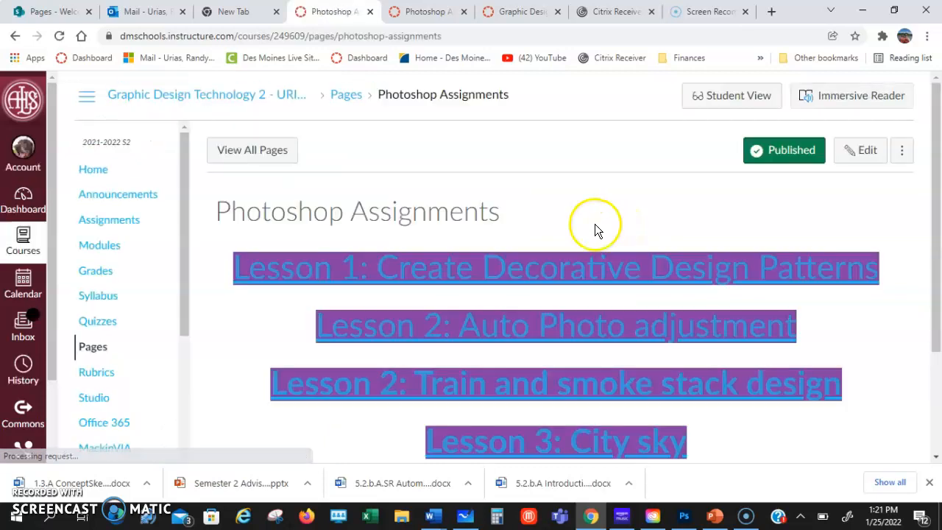
pyautogui.scroll(-1, 593, 228)
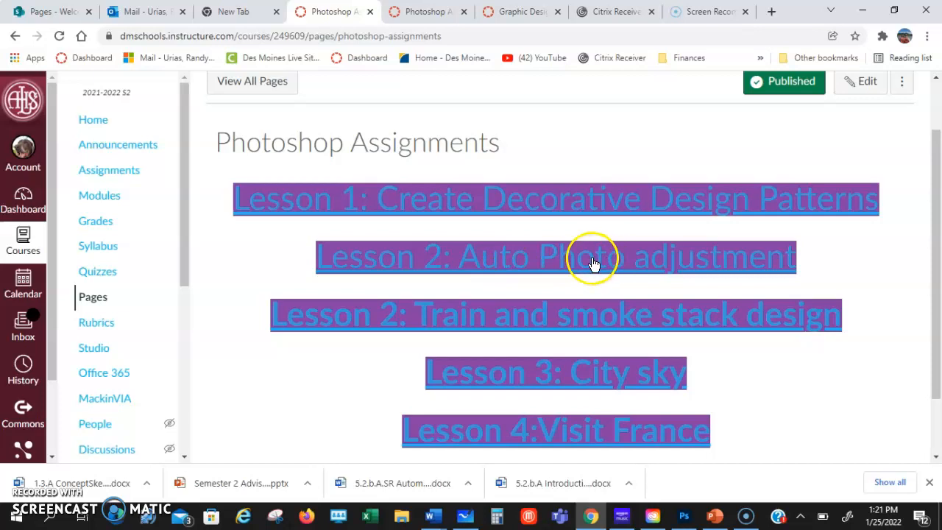
pyautogui.click(543, 263)
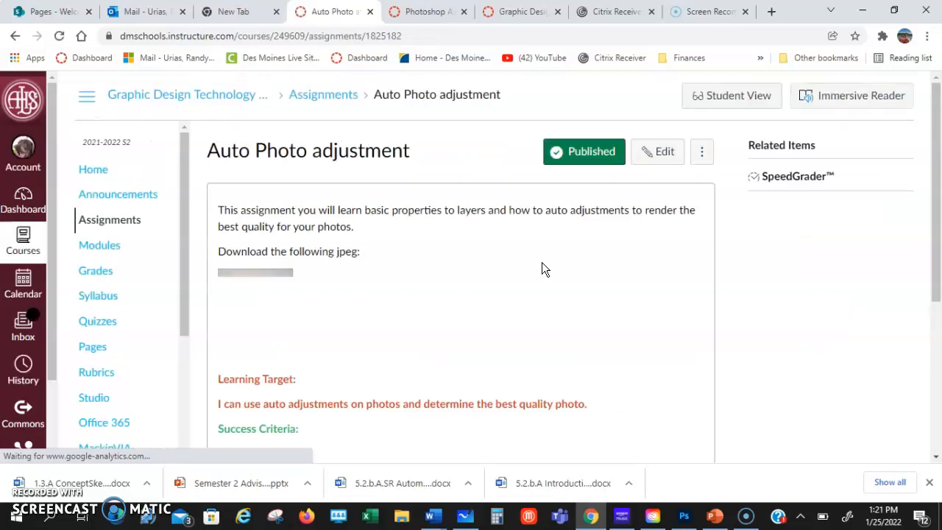
pyautogui.scroll(-2, 542, 265)
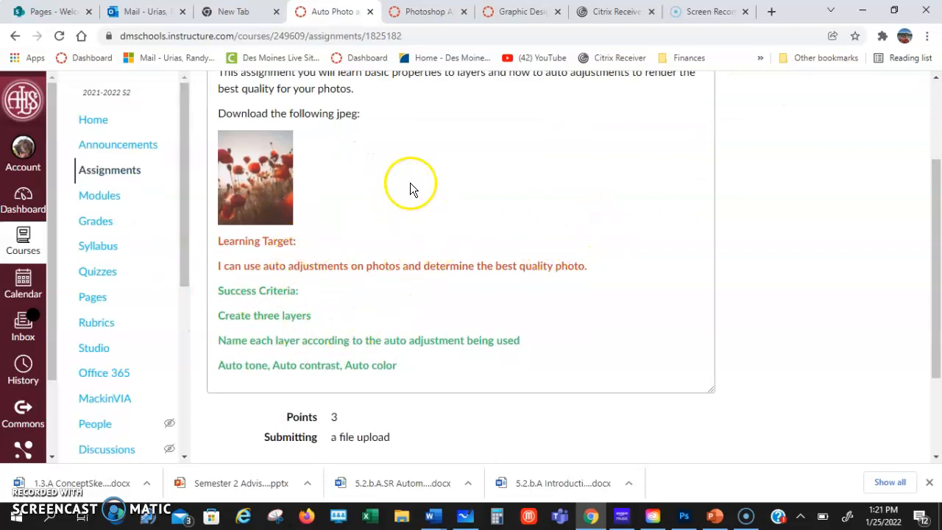
pyautogui.rightClick(256, 167)
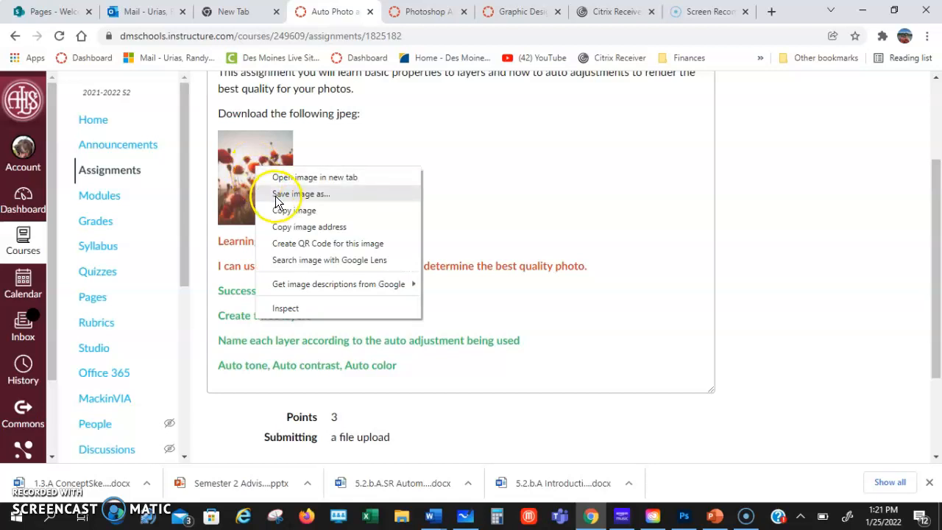
pyautogui.click(308, 194)
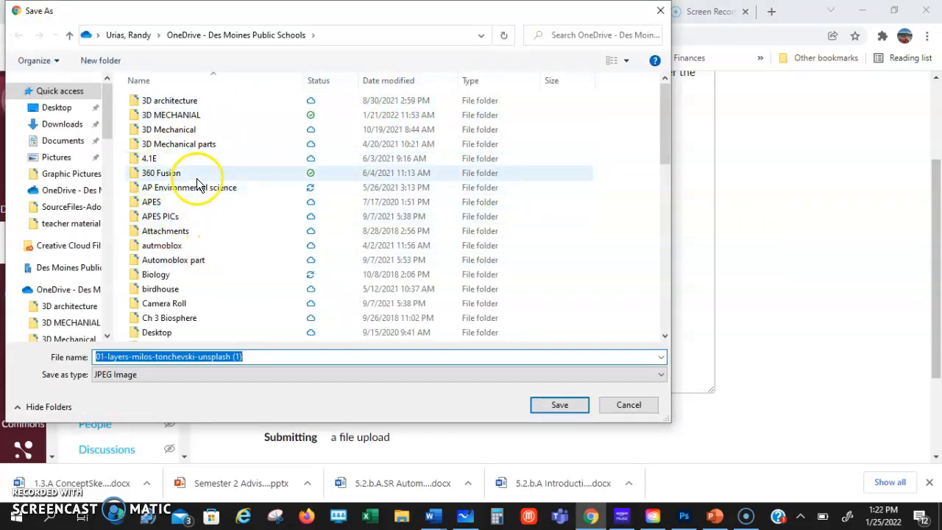
pyautogui.scroll(-4, 202, 181)
pyautogui.click(389, 81)
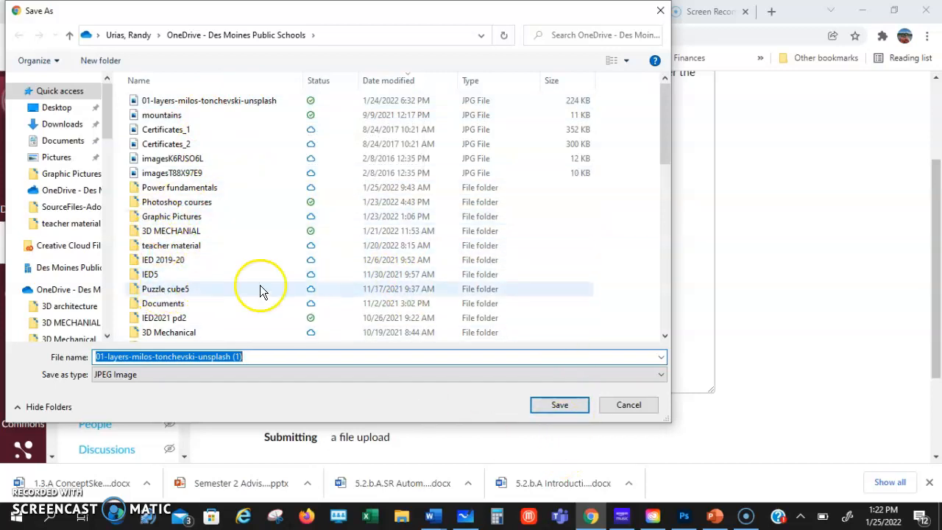
pyautogui.click(628, 405)
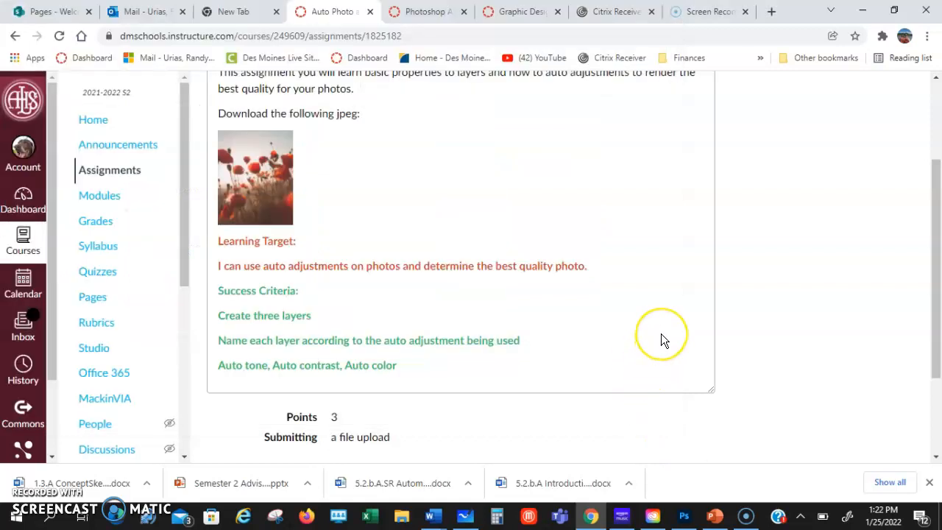
# Switch to Photoshop and open the 01-layers poppy photo JPG from the OneDrive folder.
pyautogui.click(685, 517)
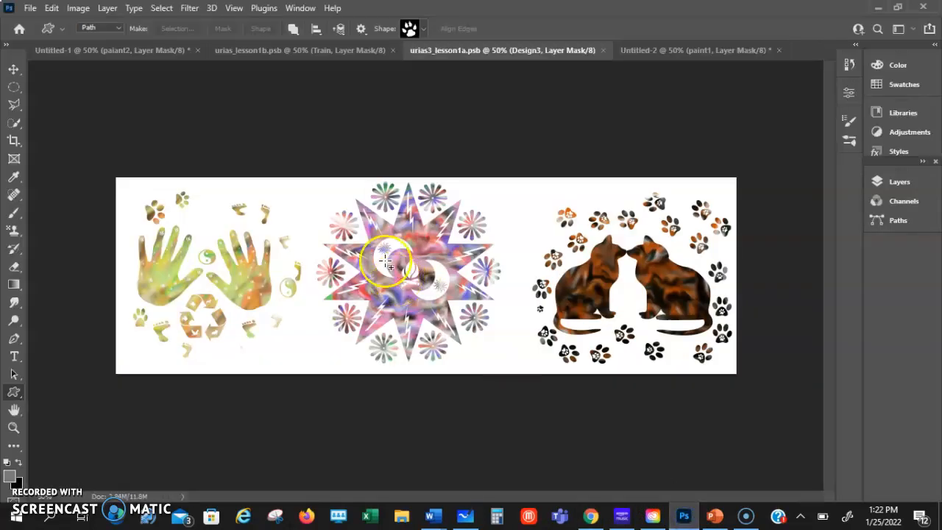
pyautogui.click(31, 9)
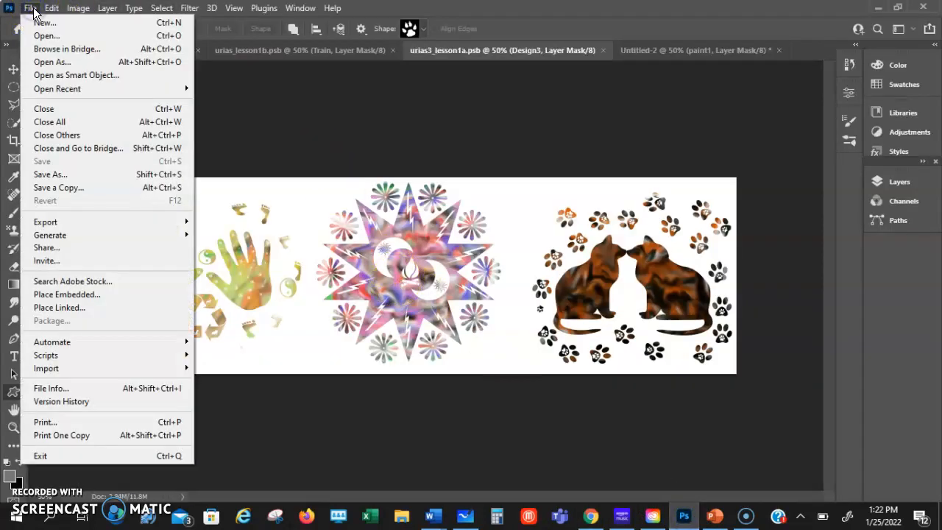
pyautogui.click(44, 36)
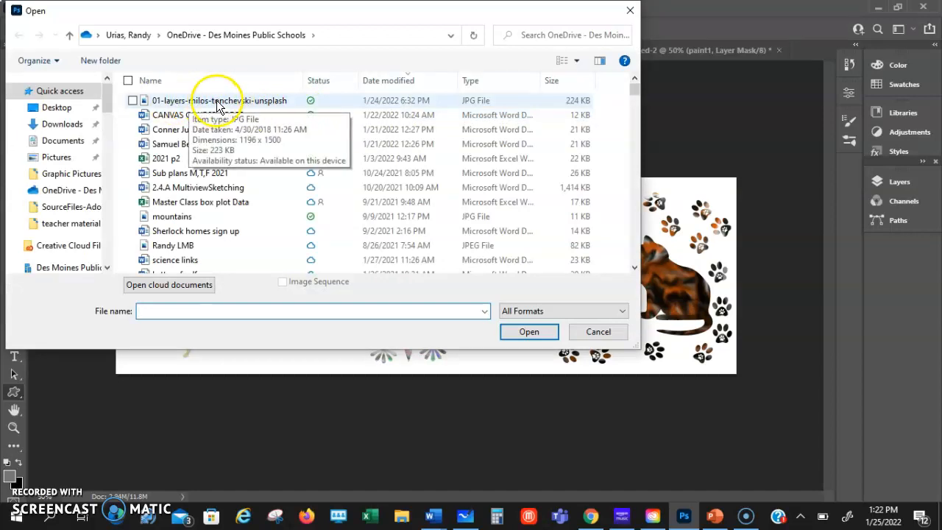
pyautogui.press('Escape')
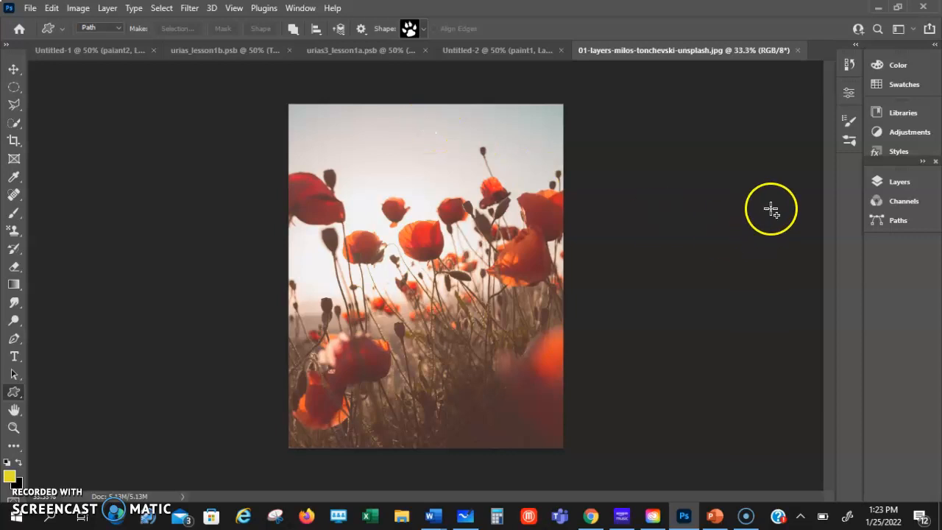
pyautogui.click(889, 182)
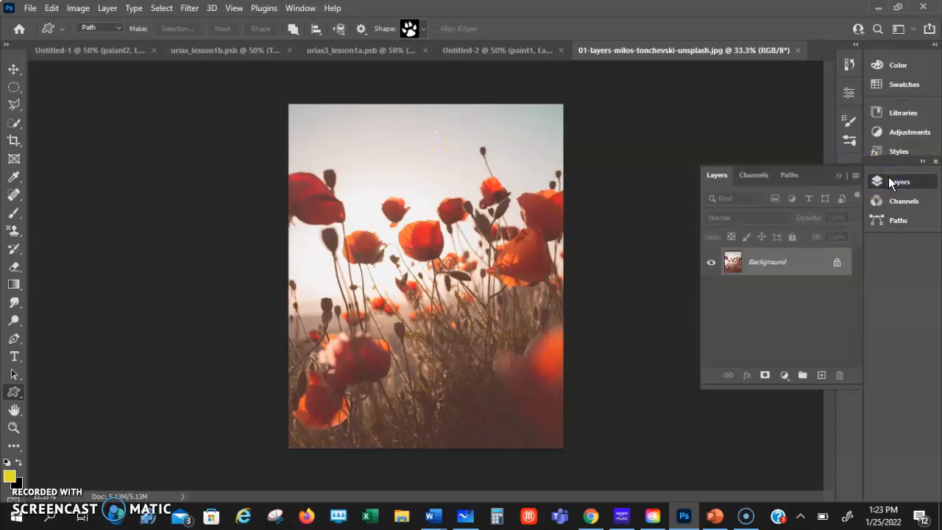
pyautogui.click(840, 176)
pyautogui.click(910, 31)
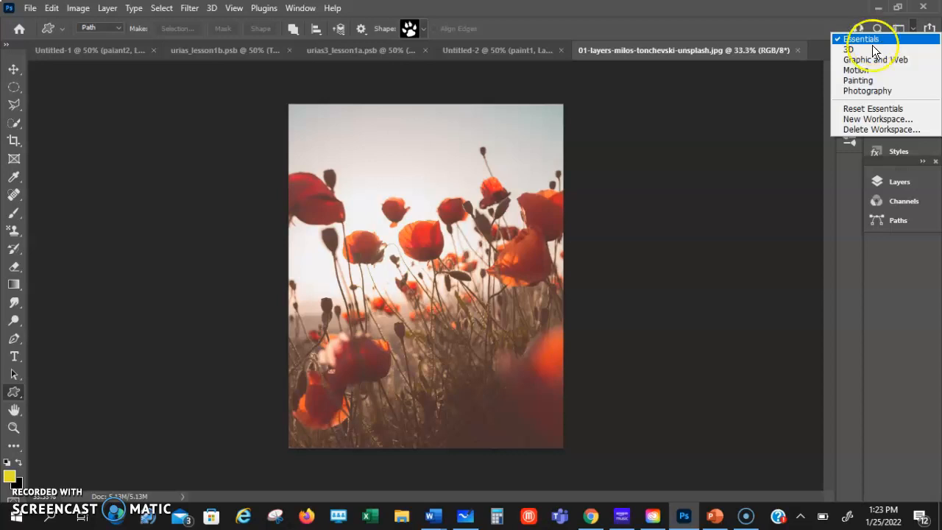
pyautogui.click(869, 111)
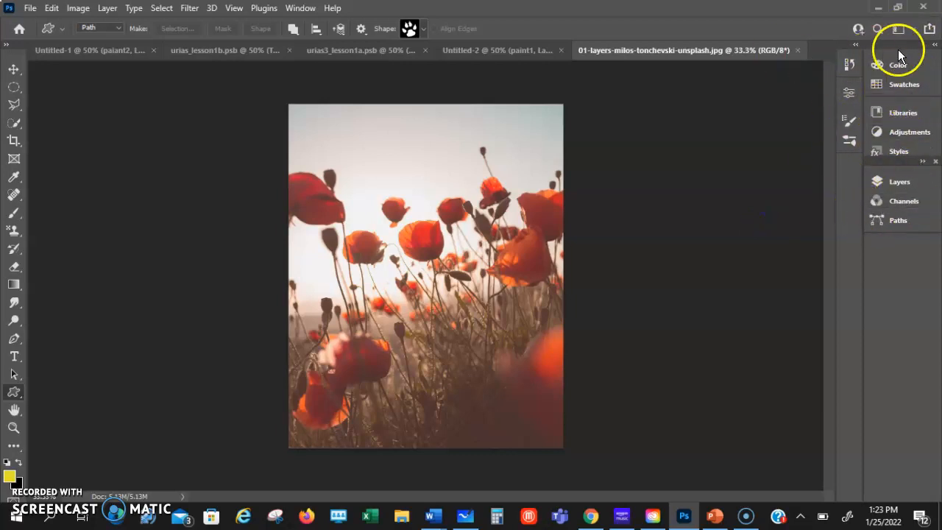
pyautogui.click(935, 45)
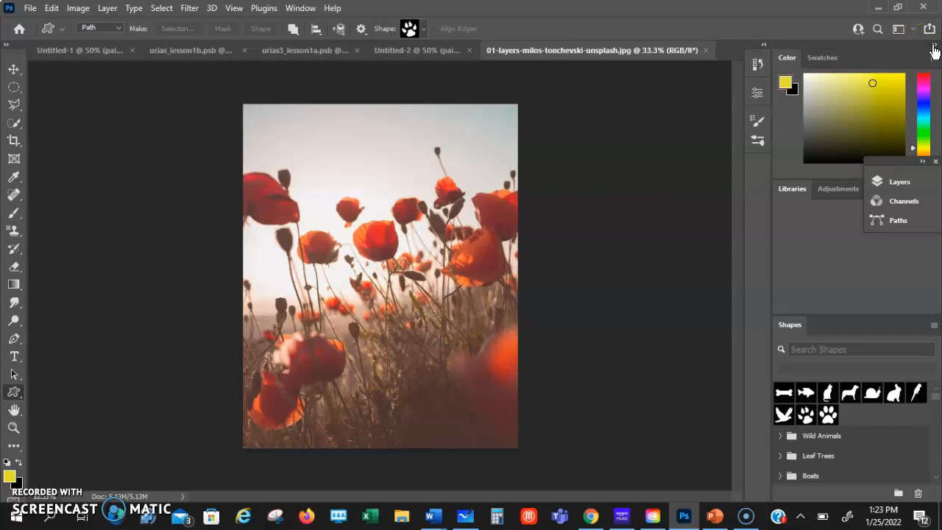
pyautogui.click(934, 47)
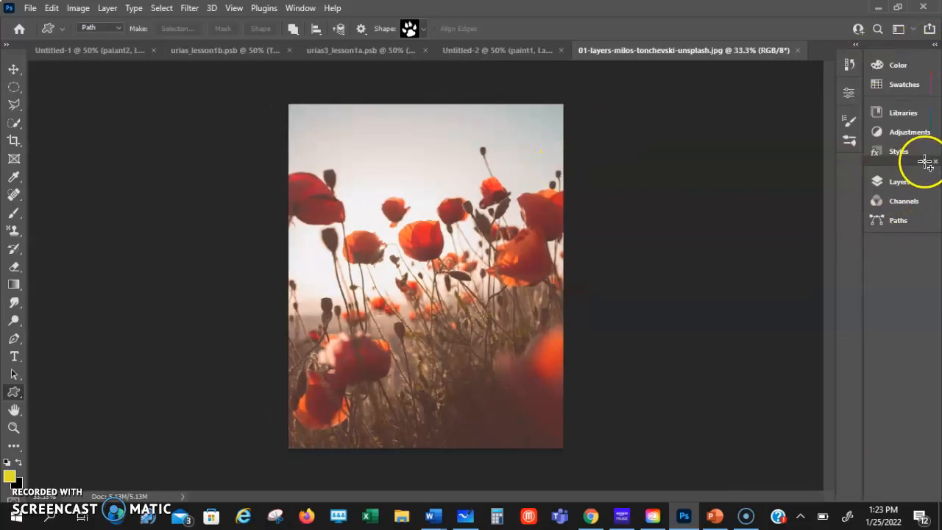
# Create a new empty layer above the background and name it Auto Tone.
pyautogui.click(920, 184)
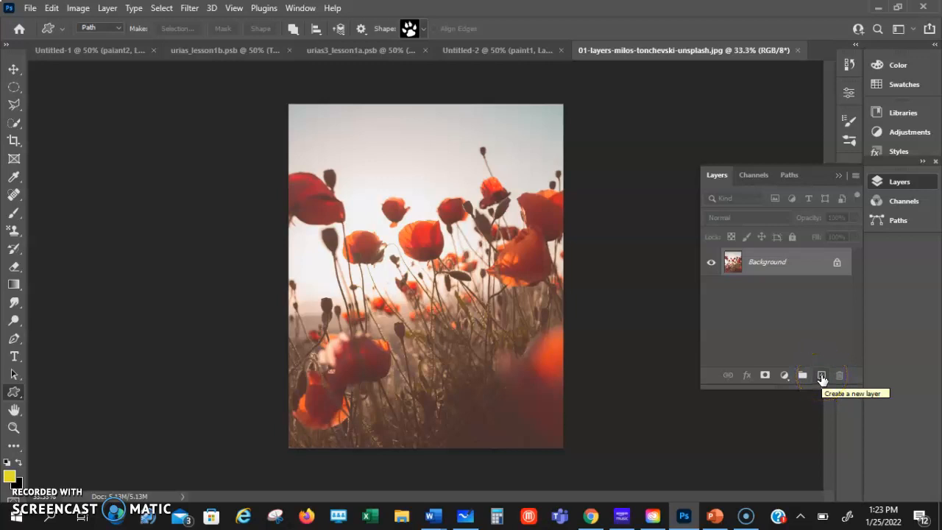
pyautogui.click(823, 378)
pyautogui.doubleClick(758, 262)
pyautogui.write('Auto Tone')
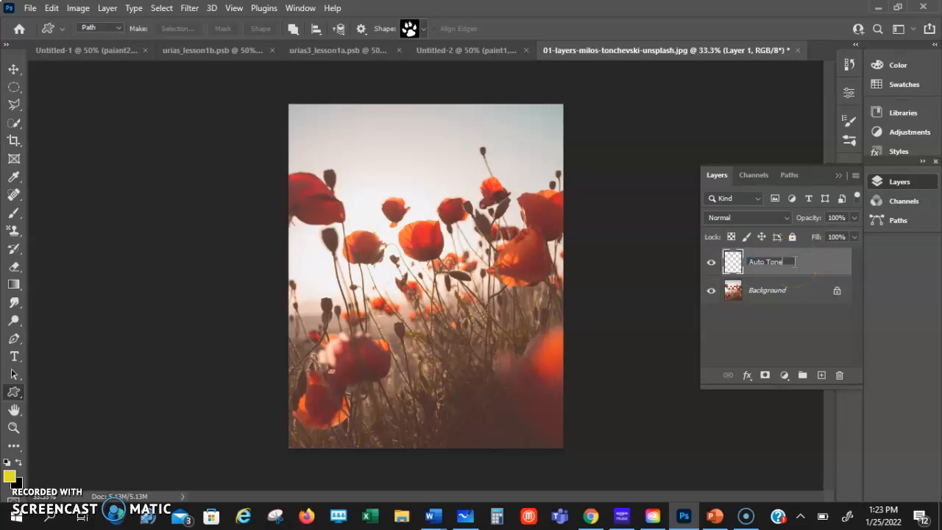
pyautogui.press('Return')
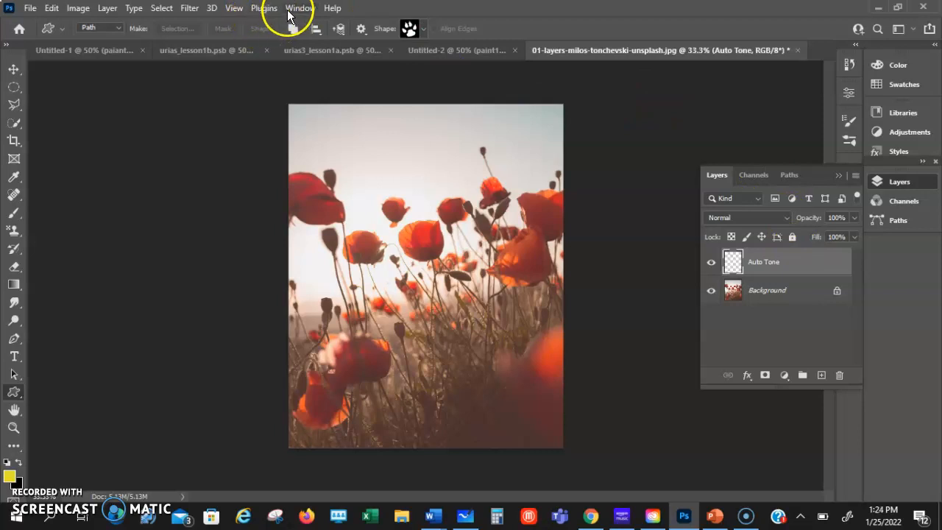
# Try to apply the Auto Tone adjustment to the empty Auto Tone layer.
pyautogui.click(77, 9)
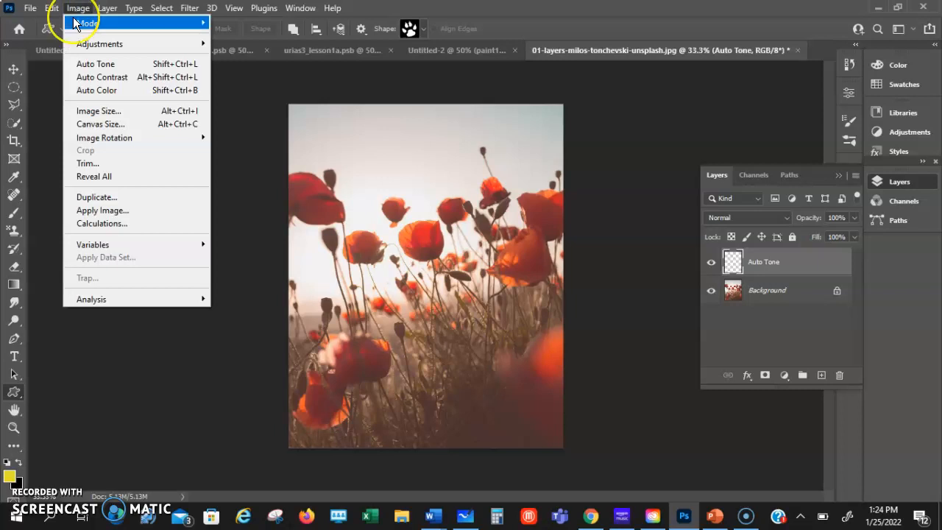
pyautogui.moveTo(76, 23)
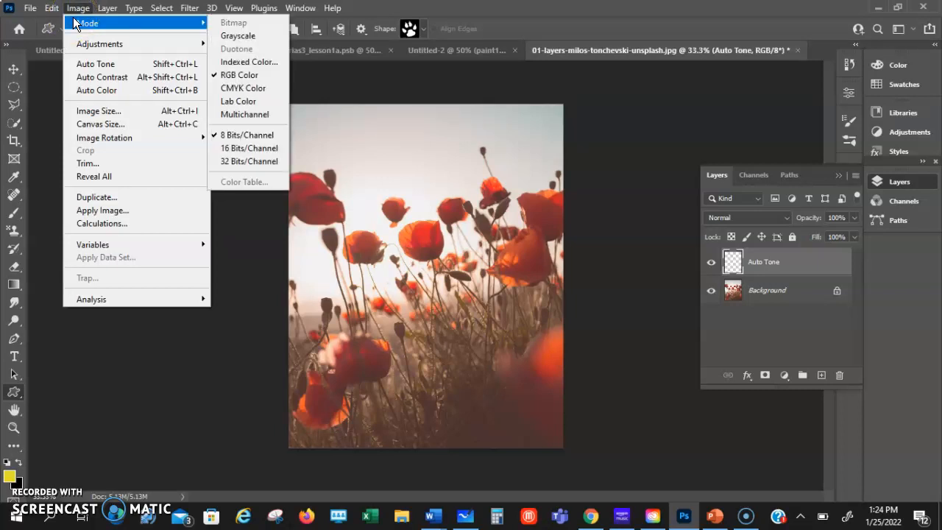
pyautogui.moveTo(108, 41)
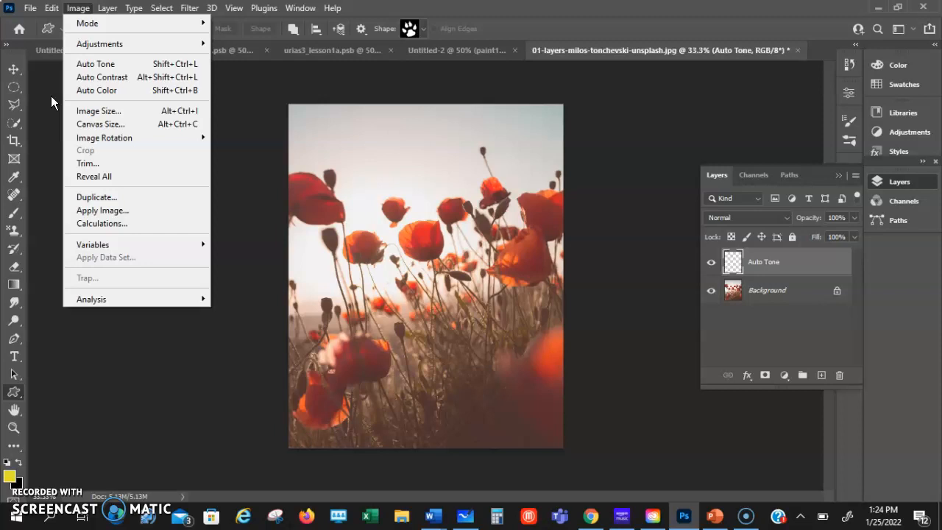
pyautogui.click(116, 70)
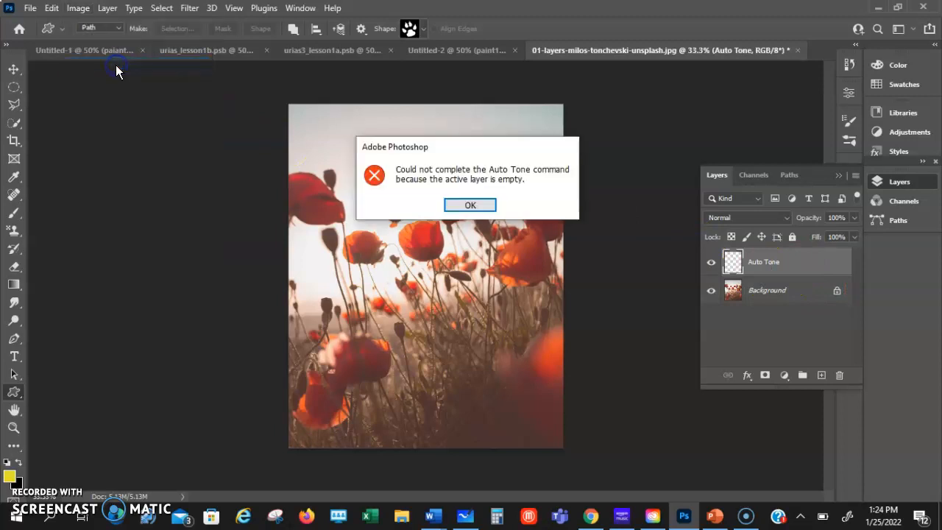
pyautogui.click(471, 205)
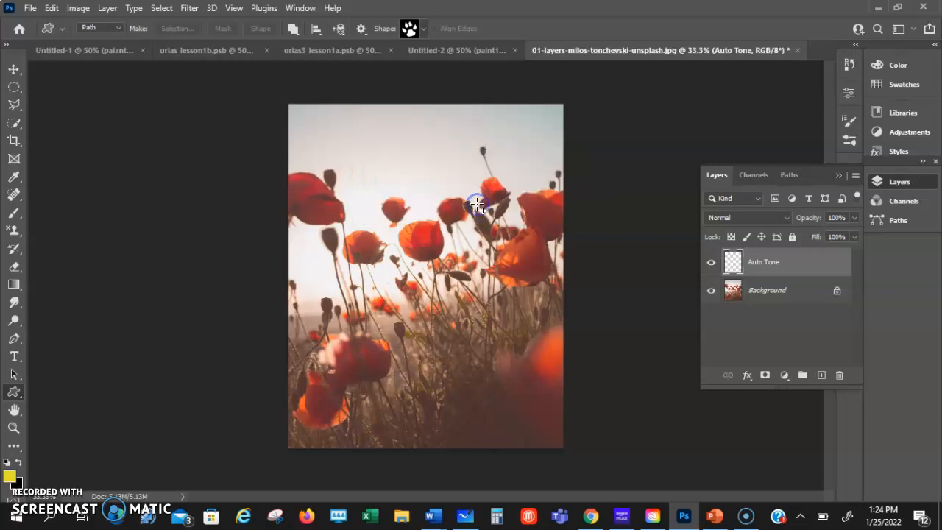
# Delete the empty Auto Tone layer.
pyautogui.click(760, 265)
pyautogui.click(840, 376)
pyautogui.click(431, 204)
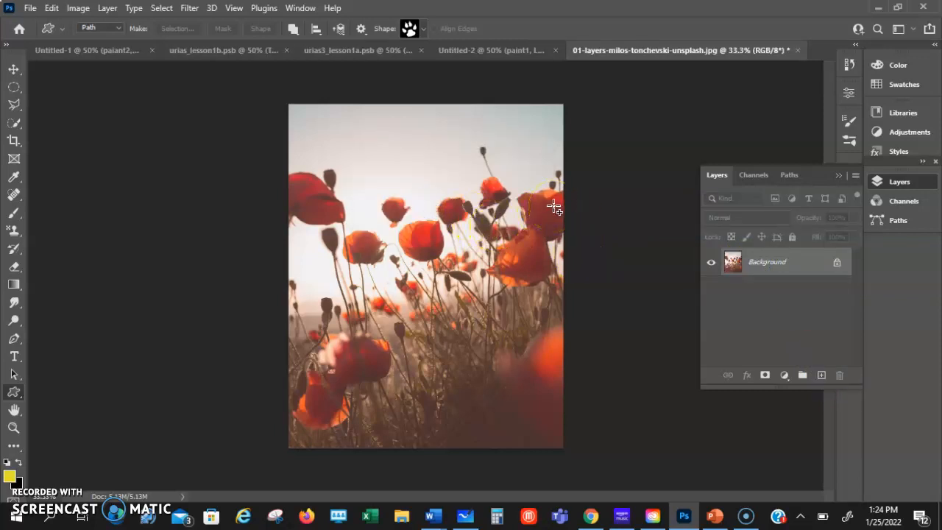
# Duplicate the Background layer within the same document and name the copy Auto tone.
pyautogui.rightClick(758, 262)
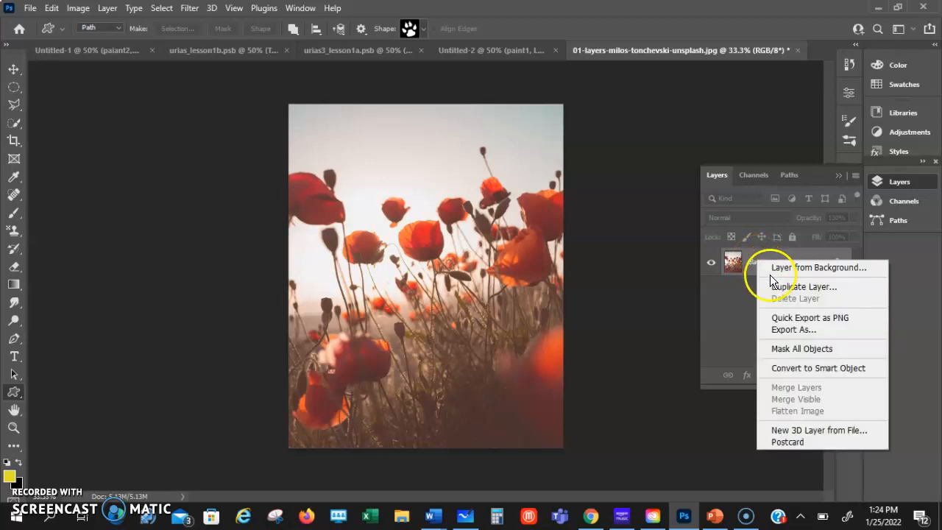
pyautogui.click(771, 286)
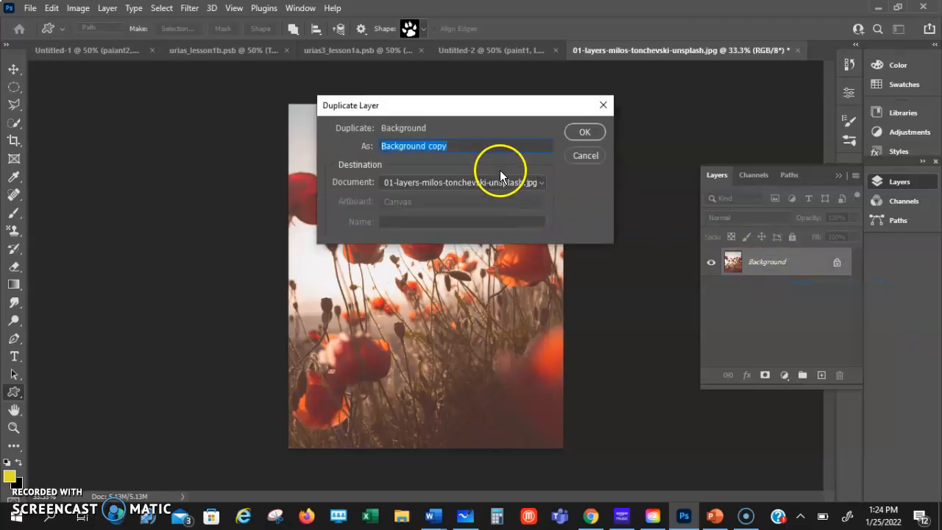
pyautogui.write('Auto tone')
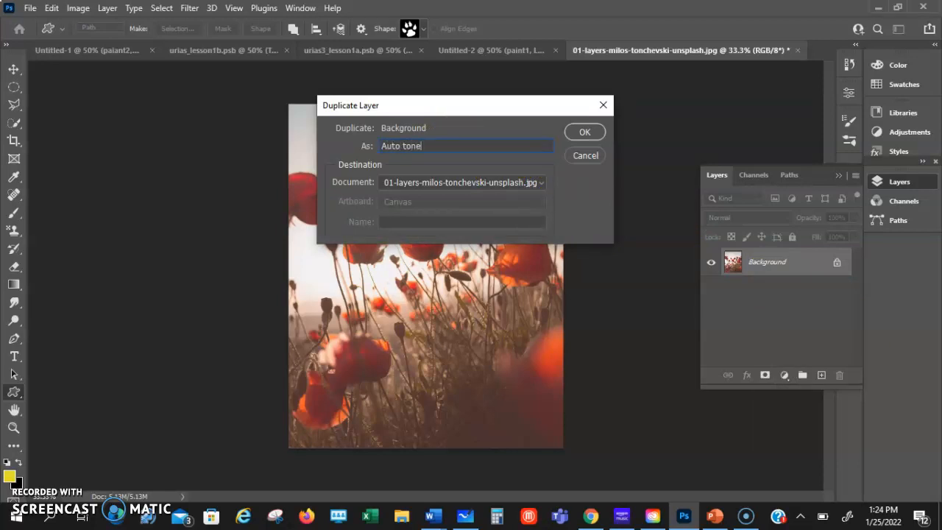
pyautogui.click(585, 132)
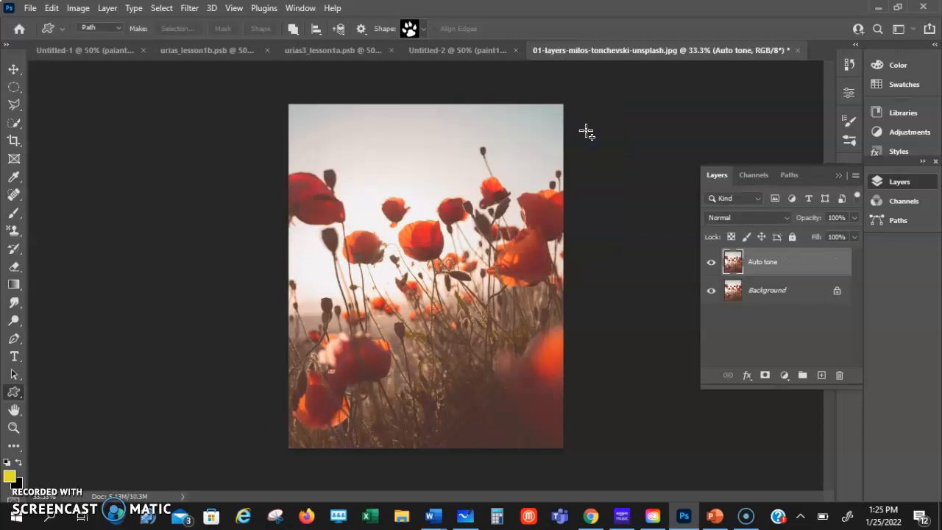
# Apply the Auto Tone adjustment to the Auto tone layer and inspect the poppies up close.
pyautogui.click(768, 265)
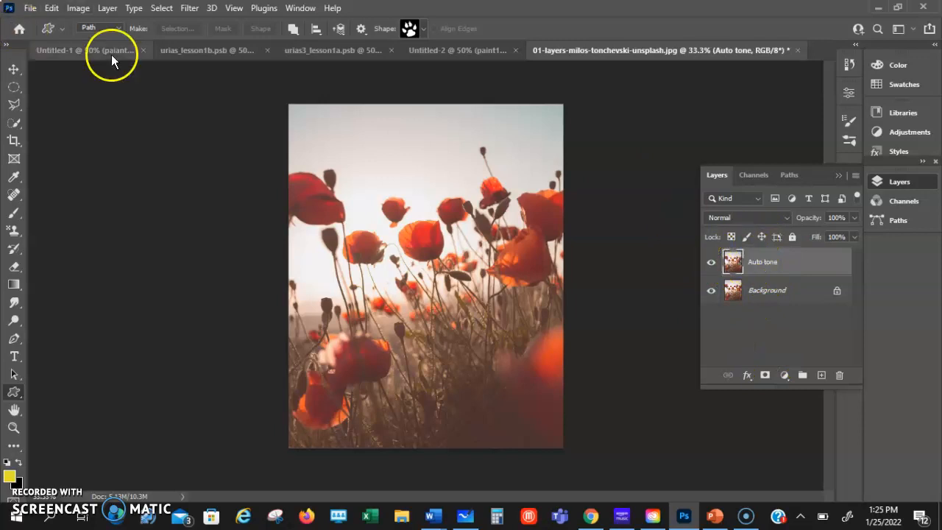
pyautogui.click(77, 8)
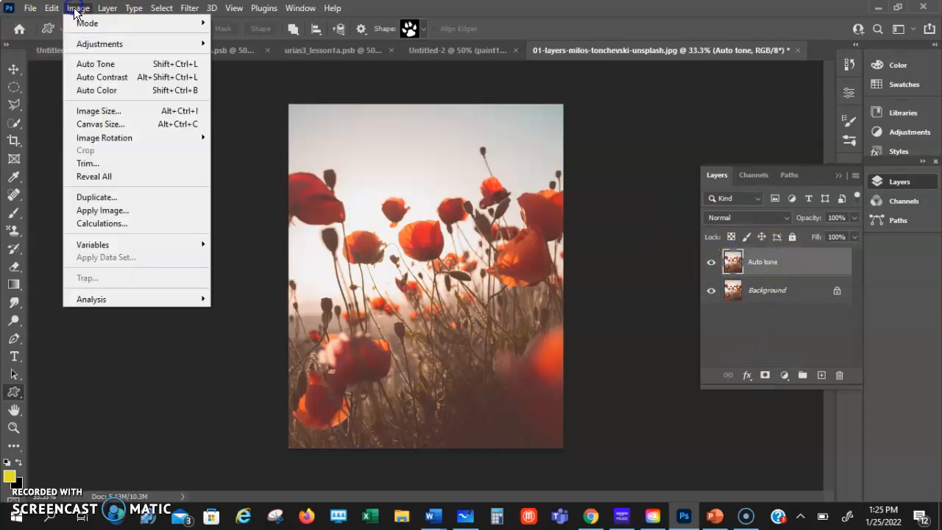
pyautogui.click(86, 63)
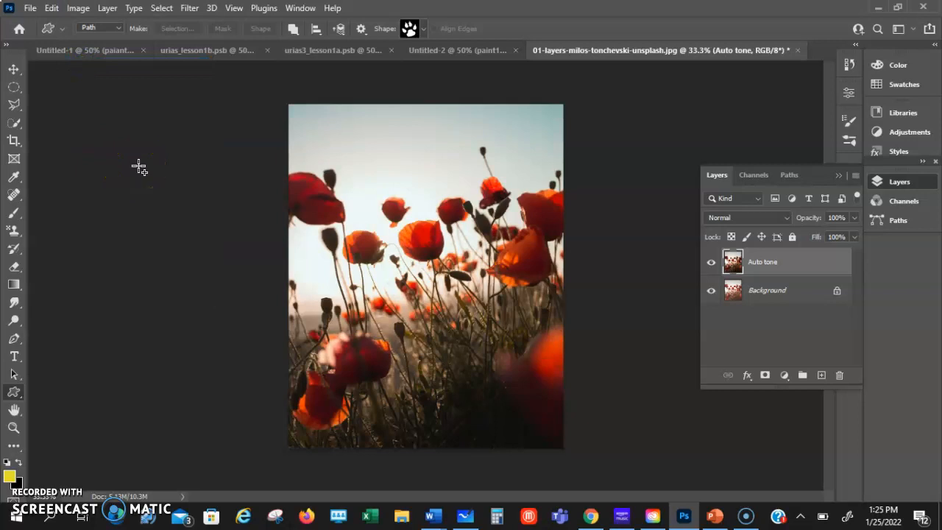
pyautogui.press('z')
pyautogui.click(411, 249)
pyautogui.scroll(-1, 413, 251)
pyautogui.scroll(1, 413, 251)
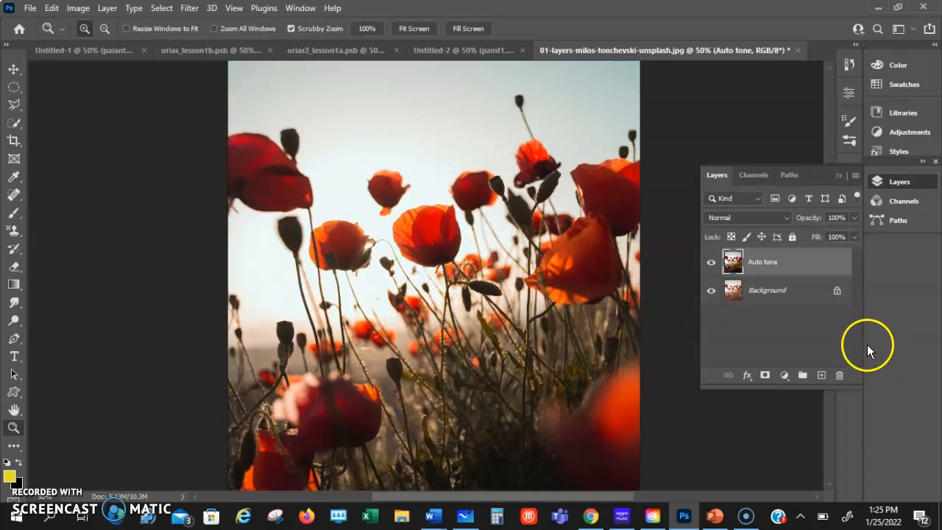
# Toggle the Auto tone layer's visibility to compare the adjusted photo with the original Background.
pyautogui.click(711, 267)
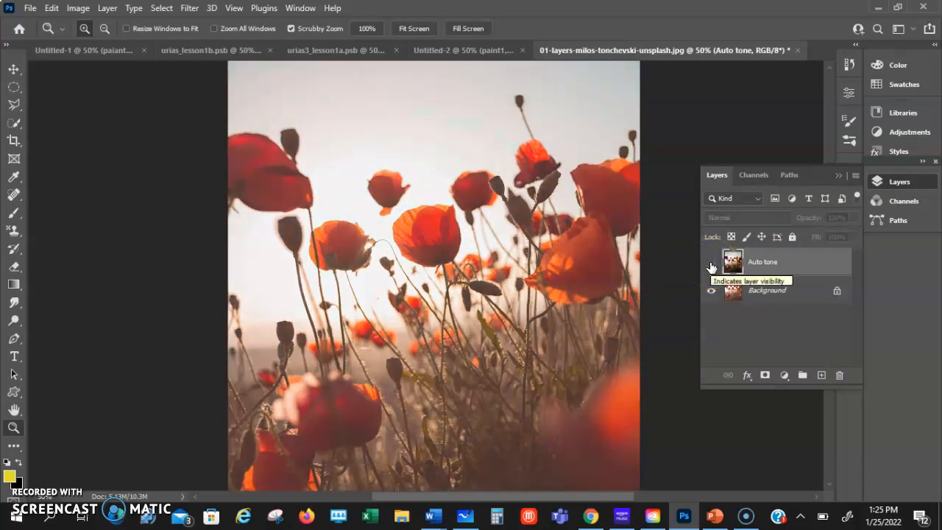
pyautogui.click(711, 266)
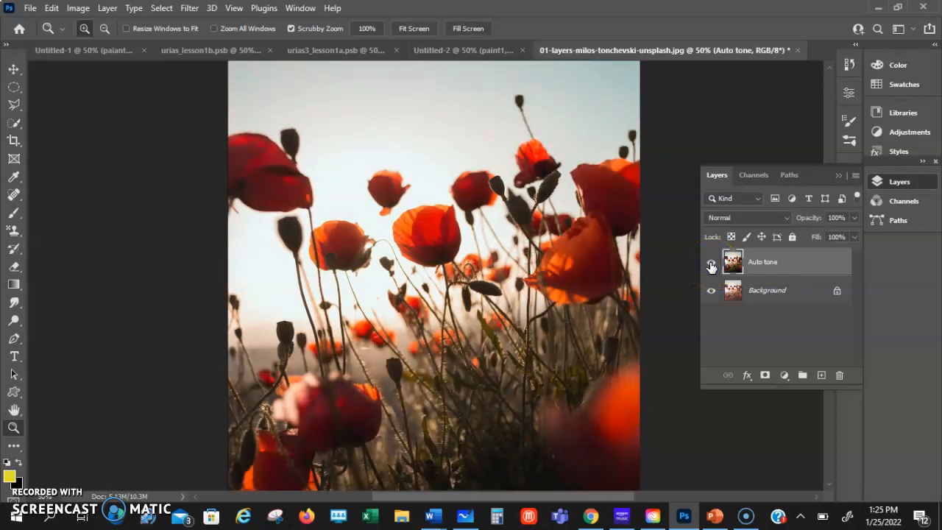
pyautogui.click(711, 266)
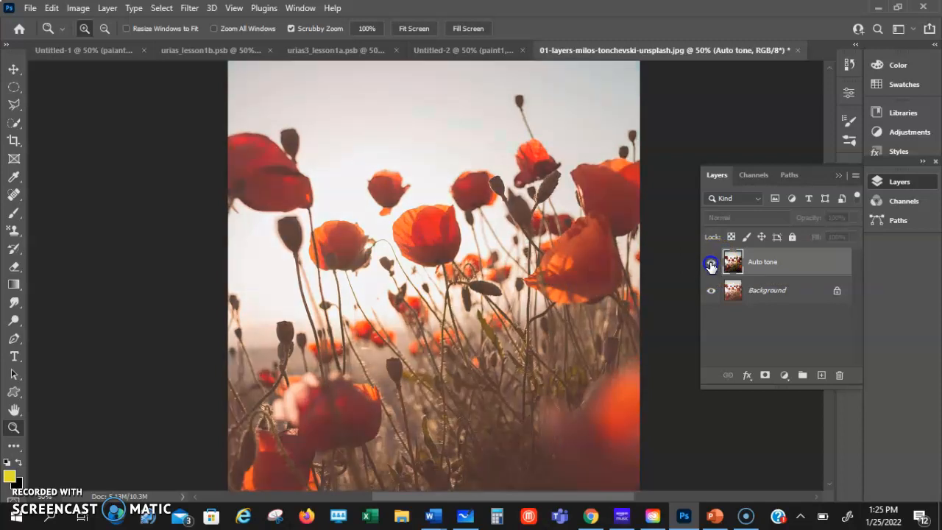
pyautogui.click(711, 266)
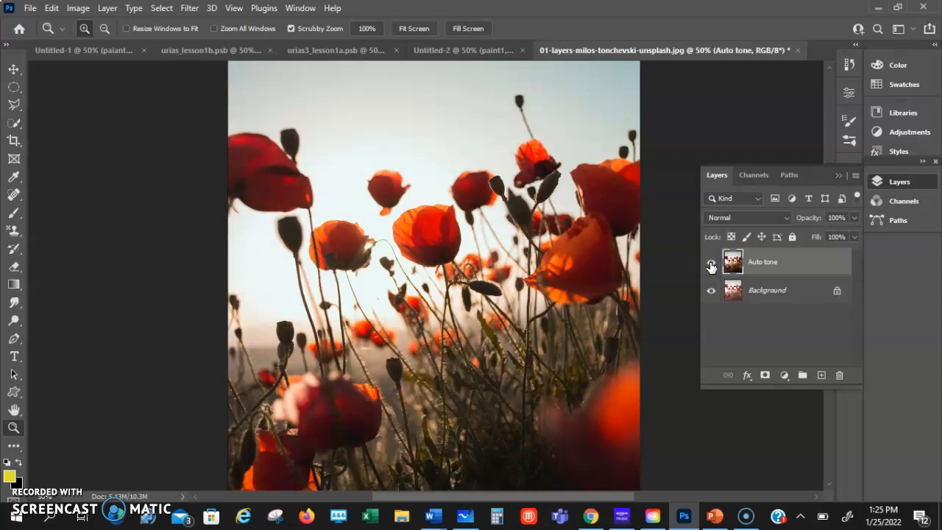
# Duplicate the Background layer within the same document as Auto contrast and move the copy above the Auto tone layer.
pyautogui.click(764, 292)
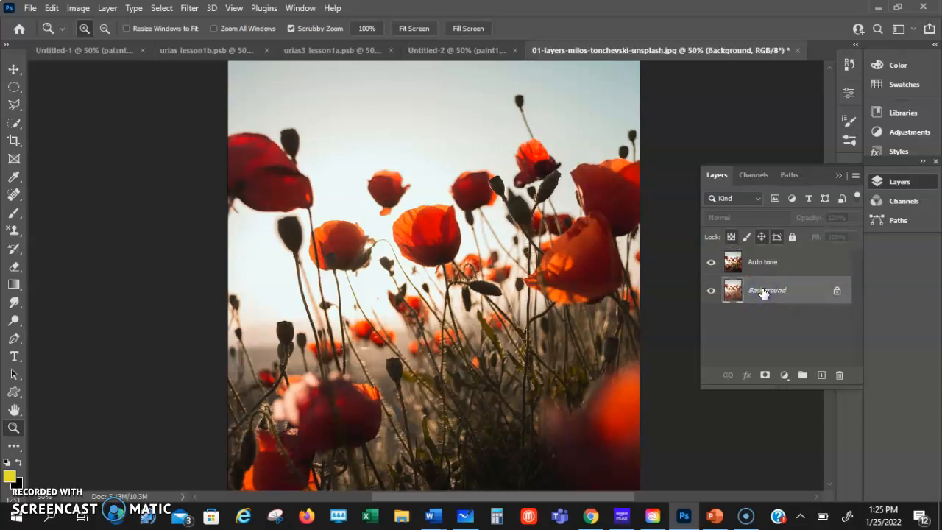
pyautogui.rightClick(763, 290)
pyautogui.click(802, 316)
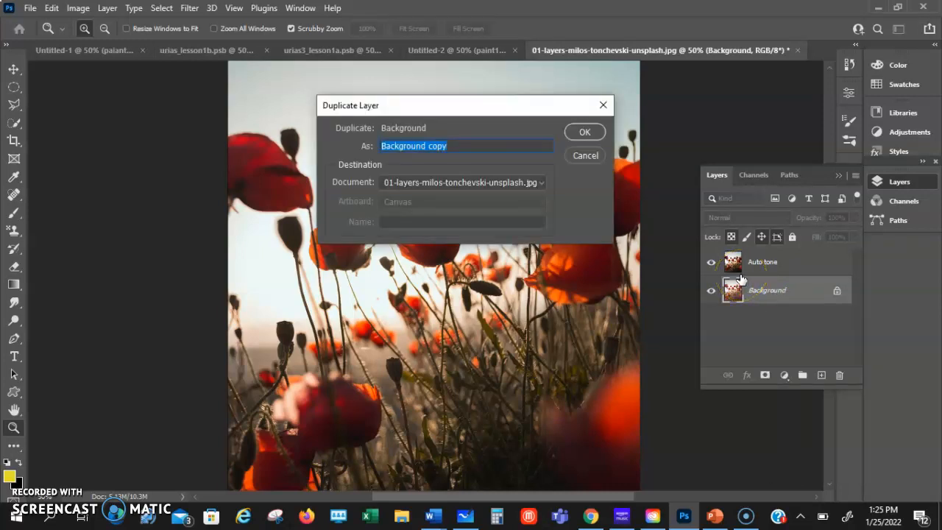
pyautogui.write('Auto contrast')
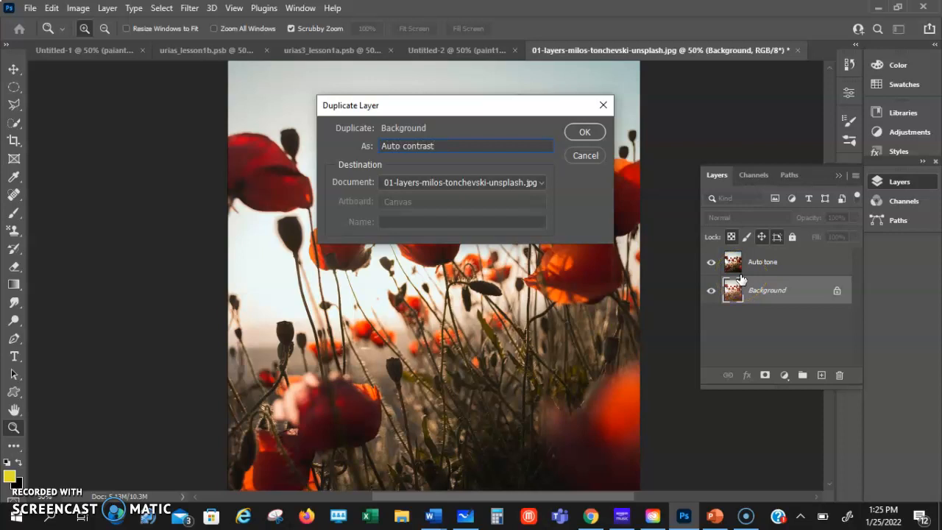
pyautogui.click(587, 132)
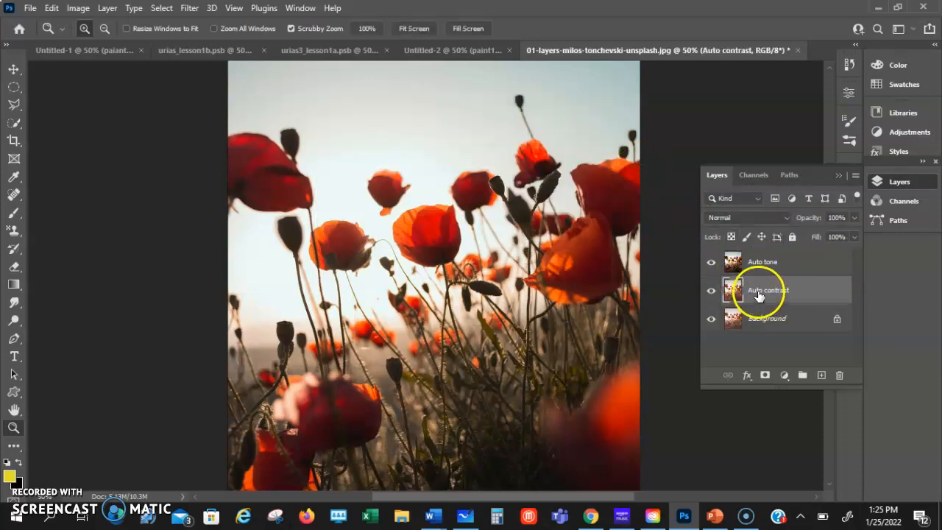
pyautogui.moveTo(747, 291); pyautogui.dragTo(742, 258)
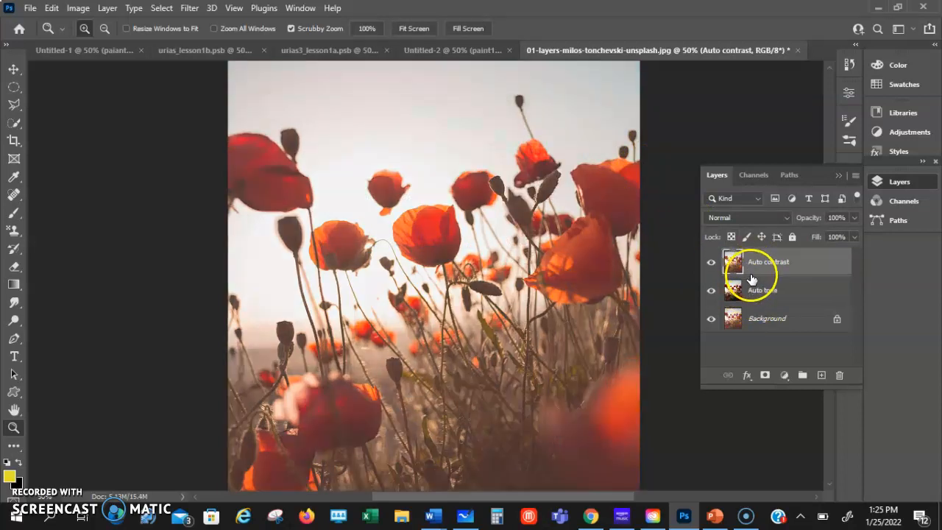
# Hide and show the unadjusted Auto contrast layer to compare it with the Auto tone layer beneath.
pyautogui.click(766, 262)
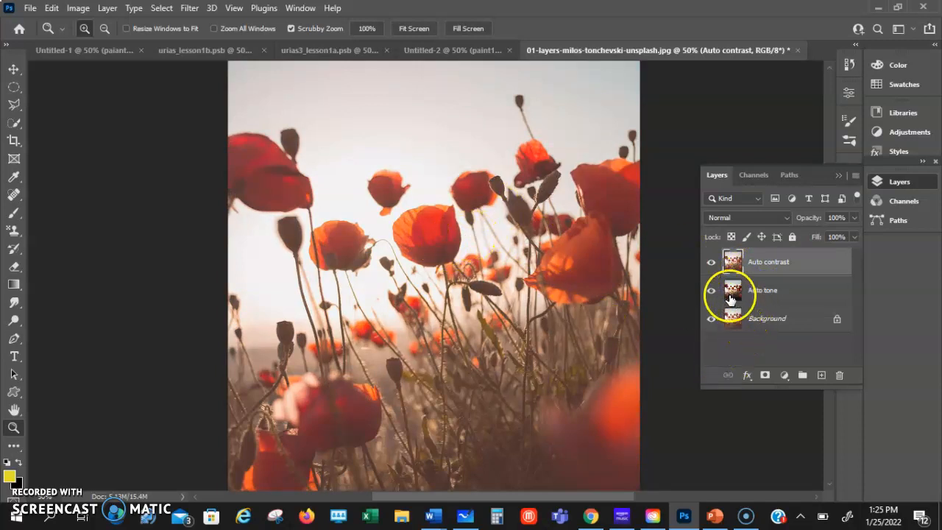
pyautogui.click(712, 263)
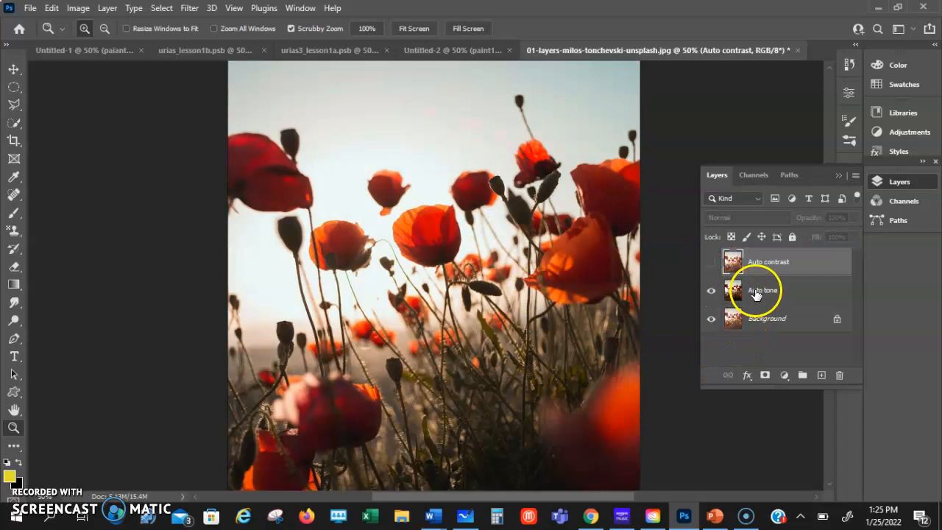
pyautogui.click(711, 262)
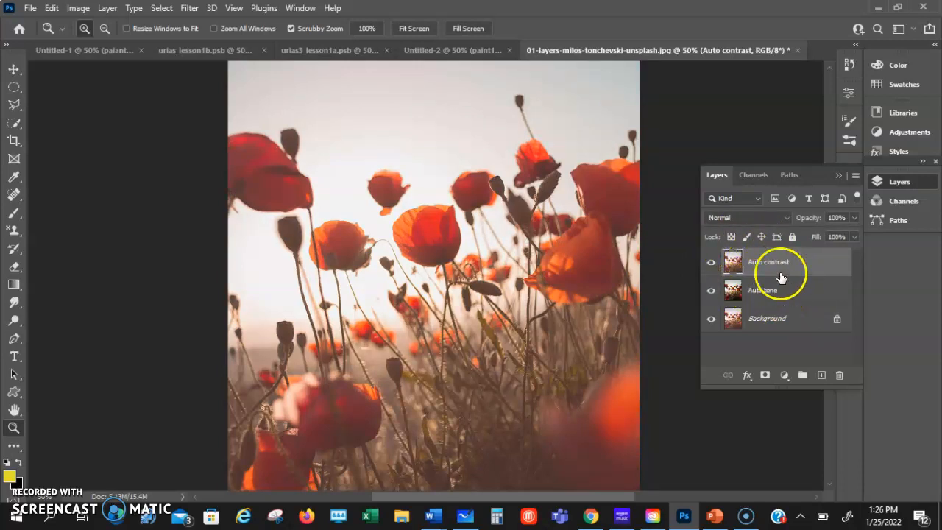
# Apply the Auto Contrast adjustment to the Auto contrast layer.
pyautogui.click(764, 263)
pyautogui.click(77, 9)
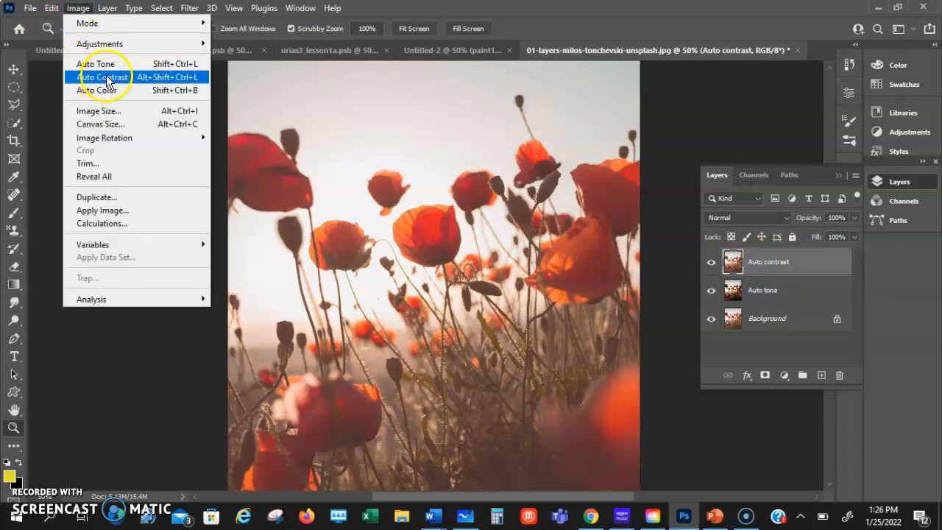
pyautogui.click(107, 77)
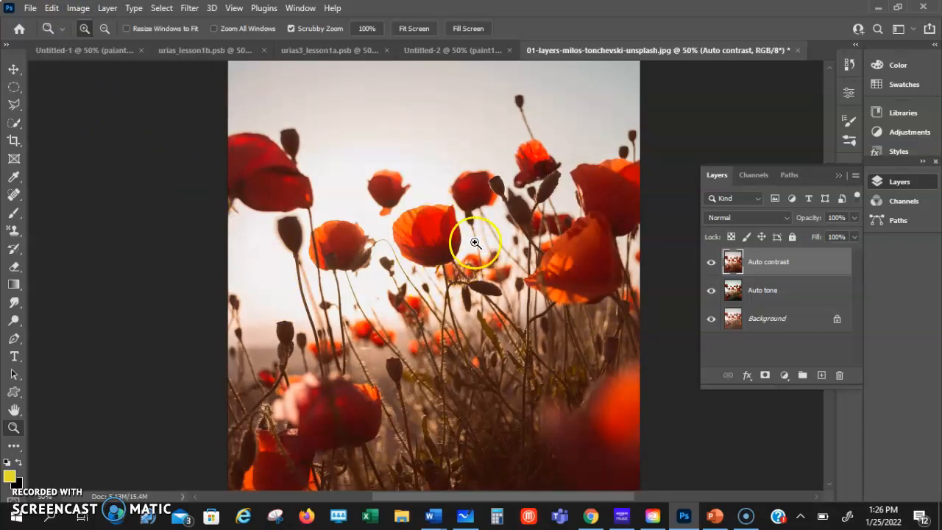
# Hide the Auto tone layer and toggle the Auto contrast layer's visibility to compare it with the original Background.
pyautogui.click(711, 263)
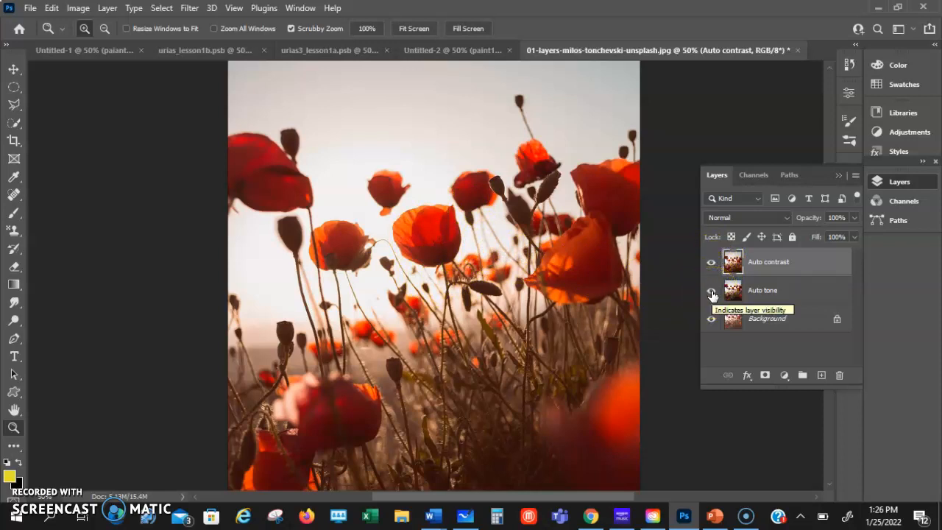
pyautogui.click(712, 294)
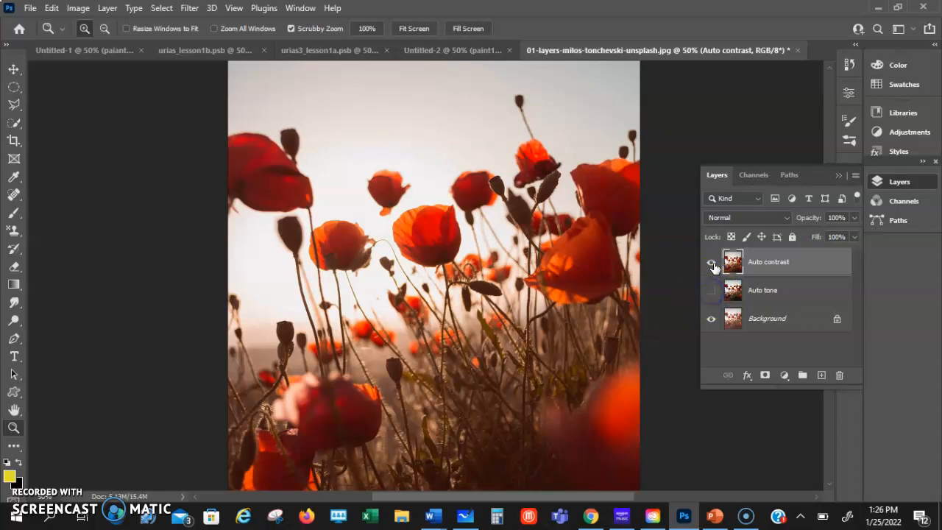
pyautogui.click(712, 264)
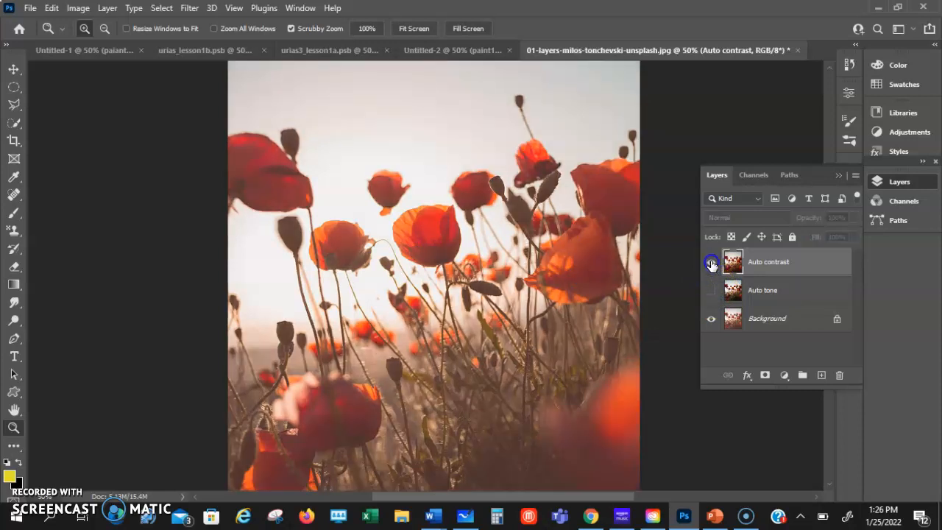
pyautogui.click(712, 265)
pyautogui.click(712, 264)
pyautogui.click(712, 264)
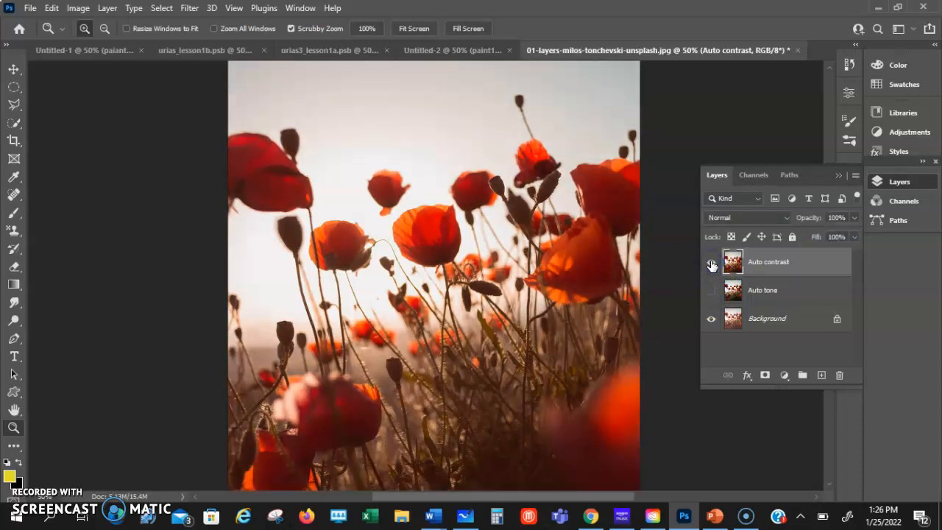
# Compare the Auto contrast layer with the Auto tone layer while the Background is hidden, and make all three layers visible again.
pyautogui.click(711, 324)
pyautogui.click(711, 291)
pyautogui.click(711, 264)
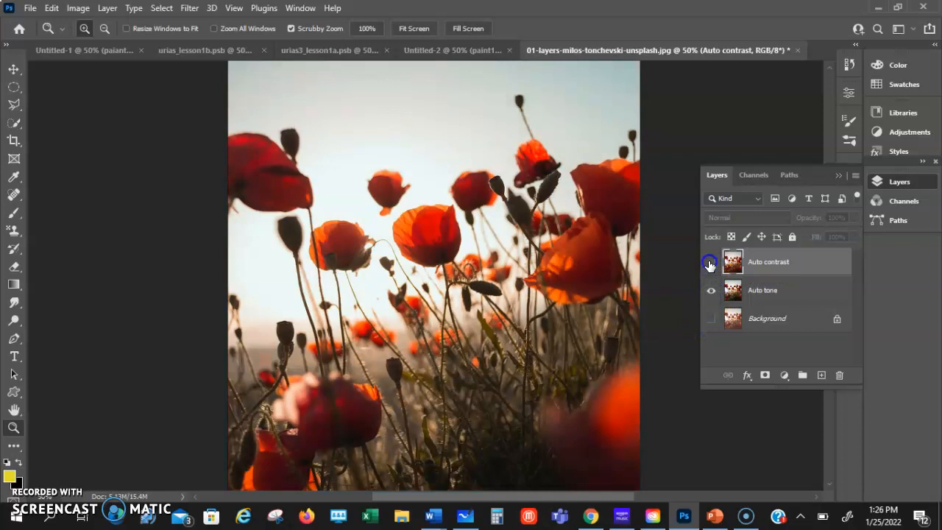
pyautogui.click(711, 264)
pyautogui.click(711, 264)
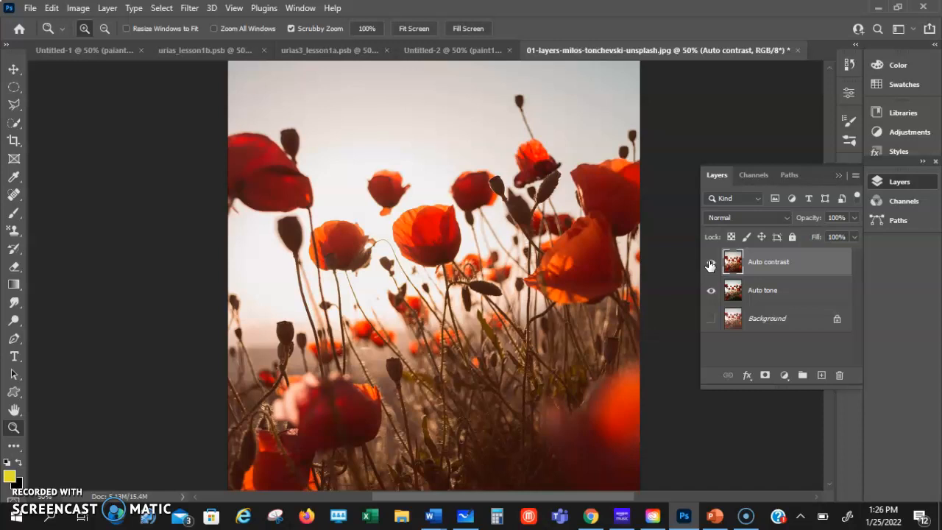
pyautogui.click(710, 263)
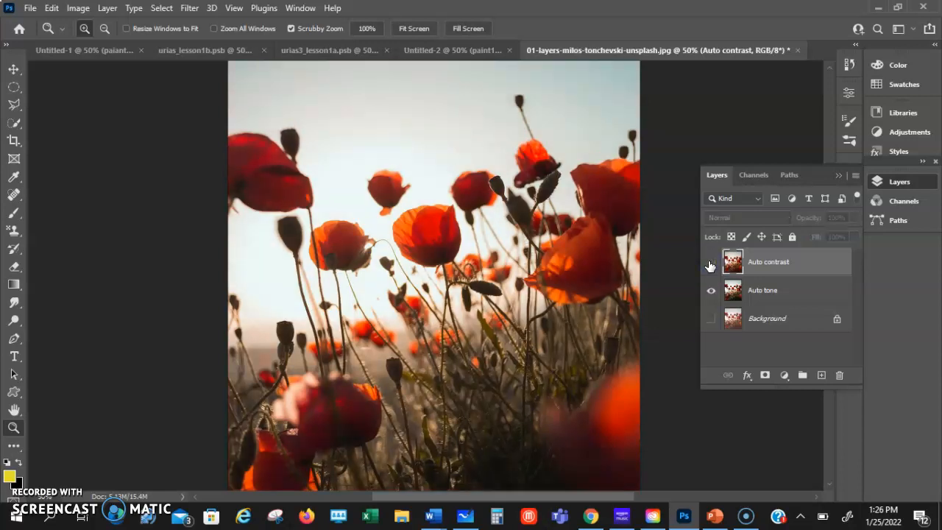
pyautogui.click(710, 264)
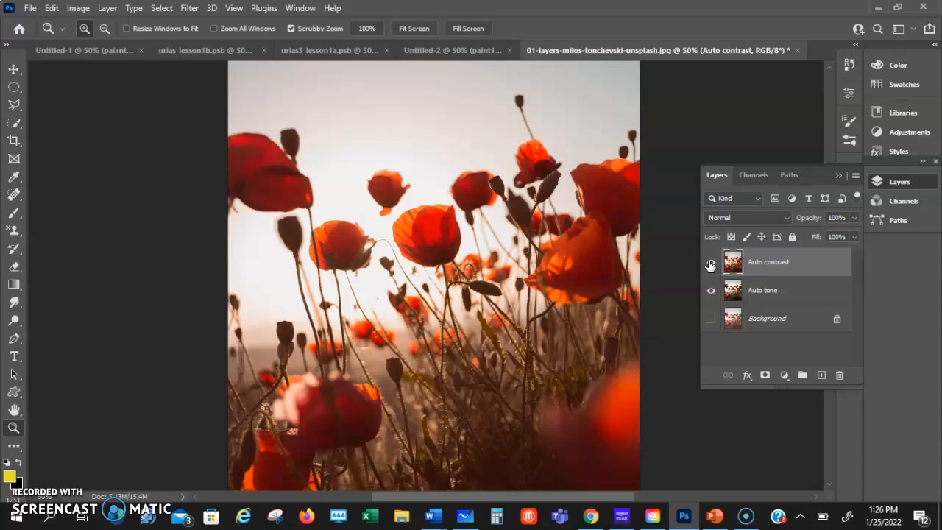
pyautogui.click(710, 263)
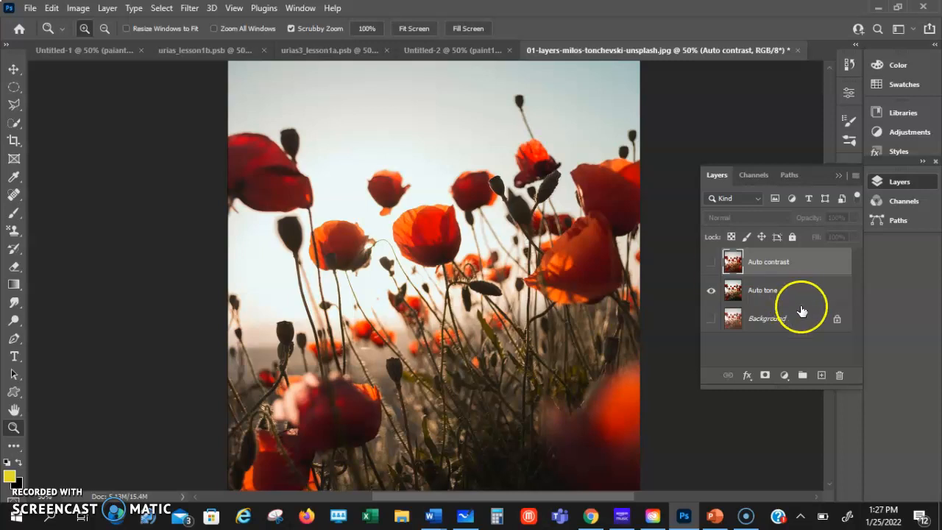
pyautogui.click(708, 319)
pyautogui.click(711, 261)
# Duplicate the Background layer within the same document as Auto color and move the copy to the top of the layer stack.
pyautogui.click(755, 319)
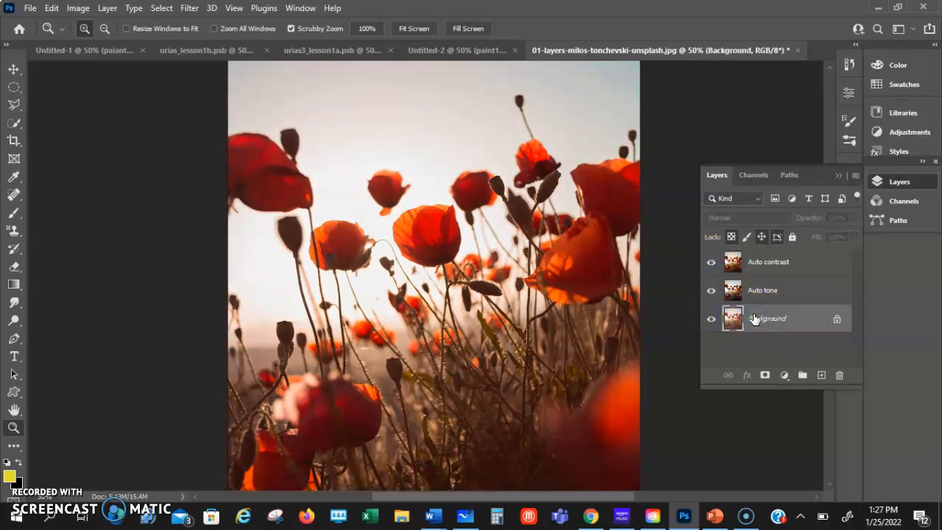
pyautogui.rightClick(755, 319)
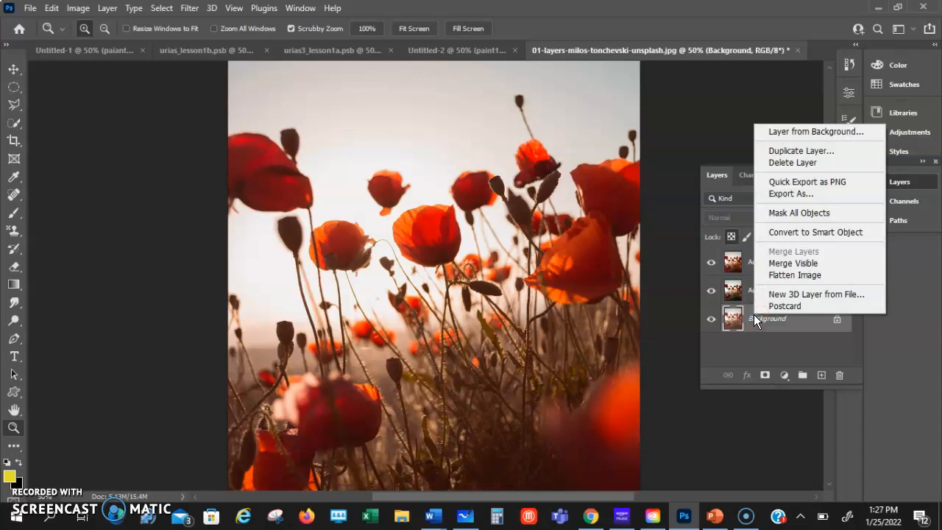
pyautogui.click(819, 151)
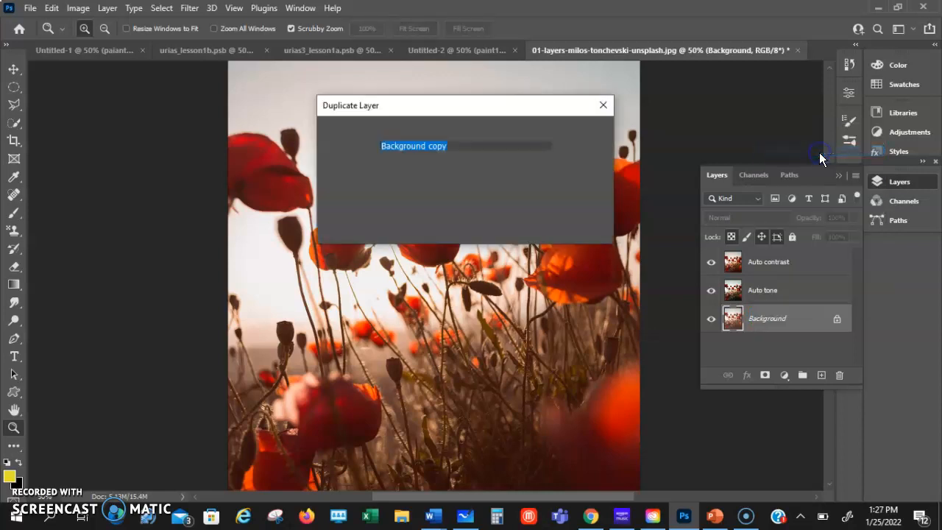
pyautogui.write('Auto color')
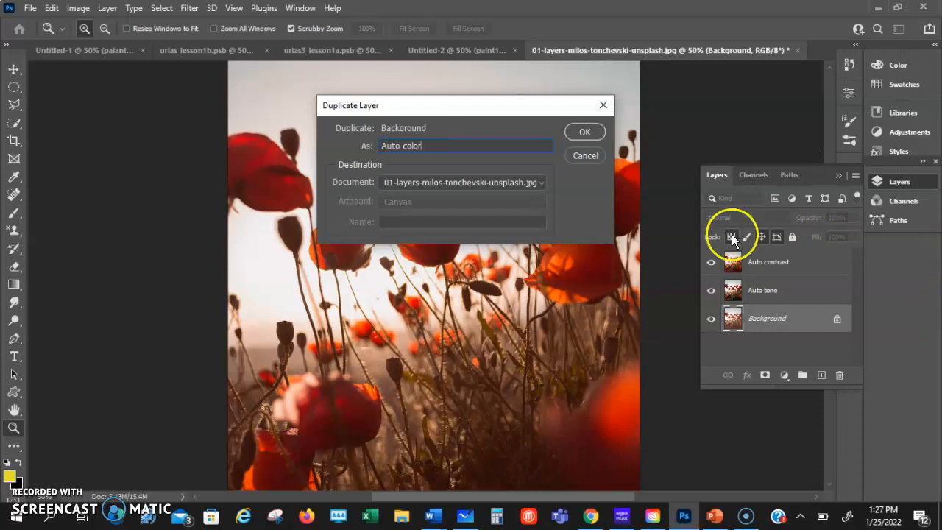
pyautogui.click(586, 133)
pyautogui.moveTo(736, 316); pyautogui.dragTo(744, 254)
# Hide the Auto contrast and Auto tone layers and apply the Auto Color adjustment to the Auto color layer.
pyautogui.click(711, 290)
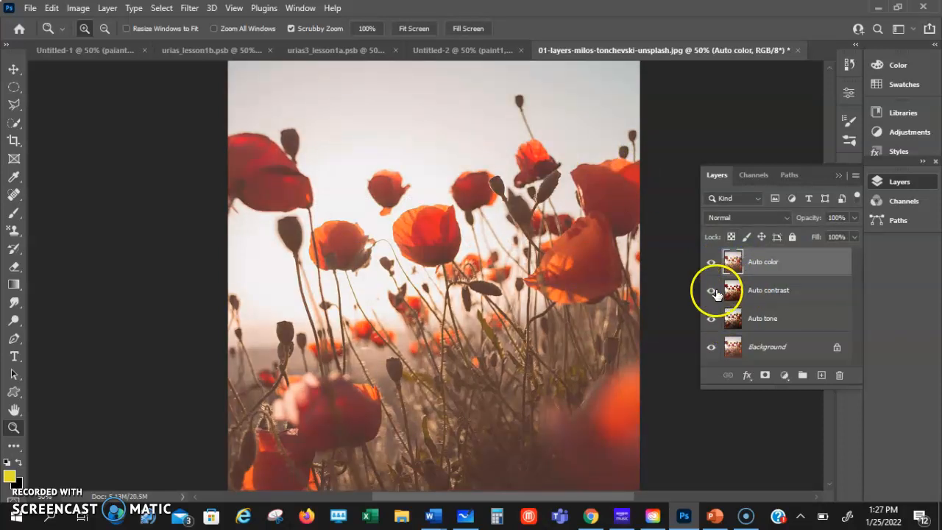
pyautogui.click(711, 318)
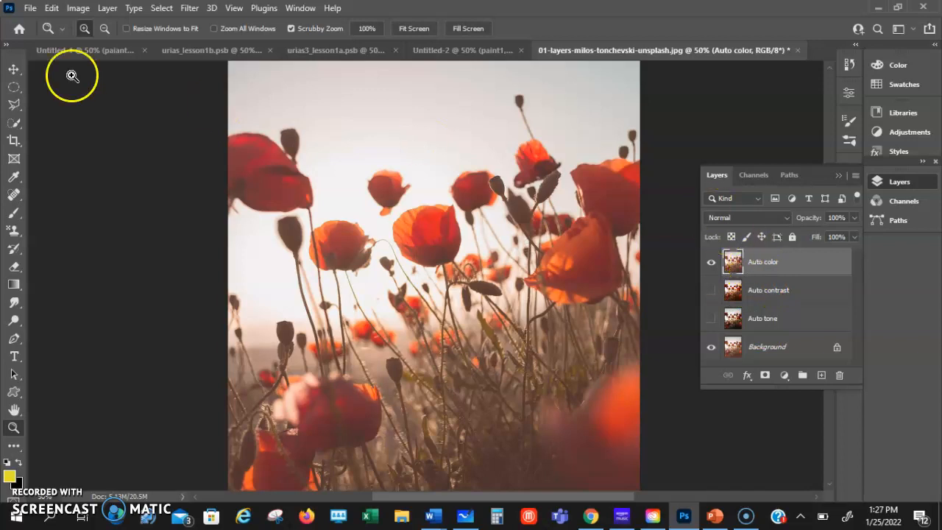
pyautogui.click(75, 9)
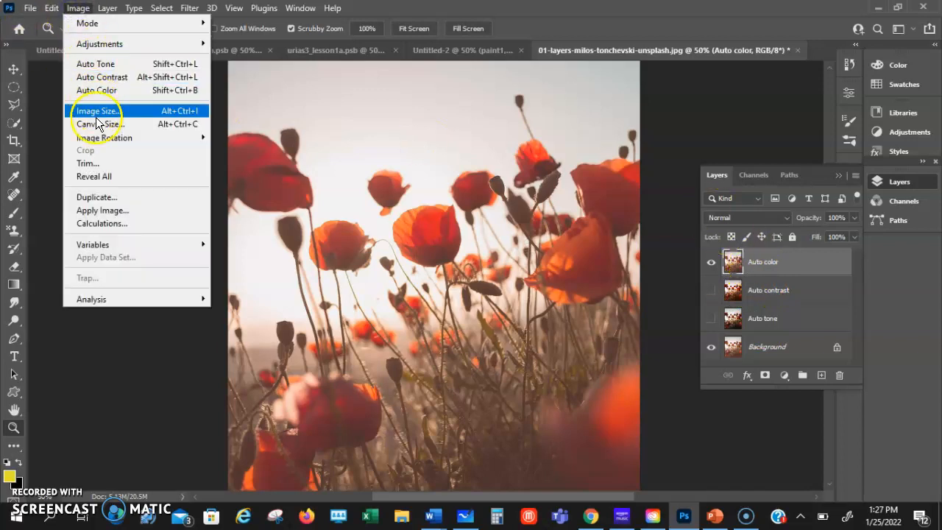
pyautogui.click(94, 91)
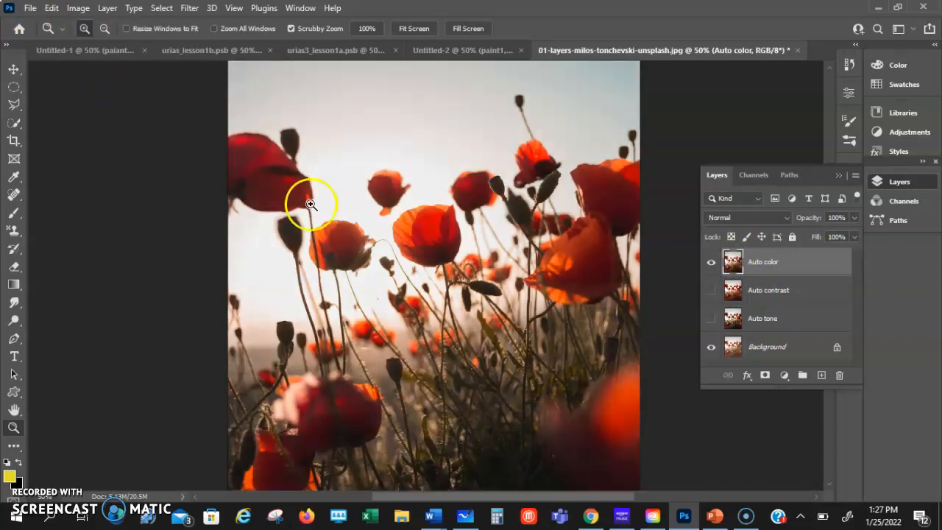
# Toggle the Auto color layer's visibility to compare it with the original Background.
pyautogui.click(711, 263)
pyautogui.click(711, 265)
pyautogui.click(711, 265)
pyautogui.click(711, 265)
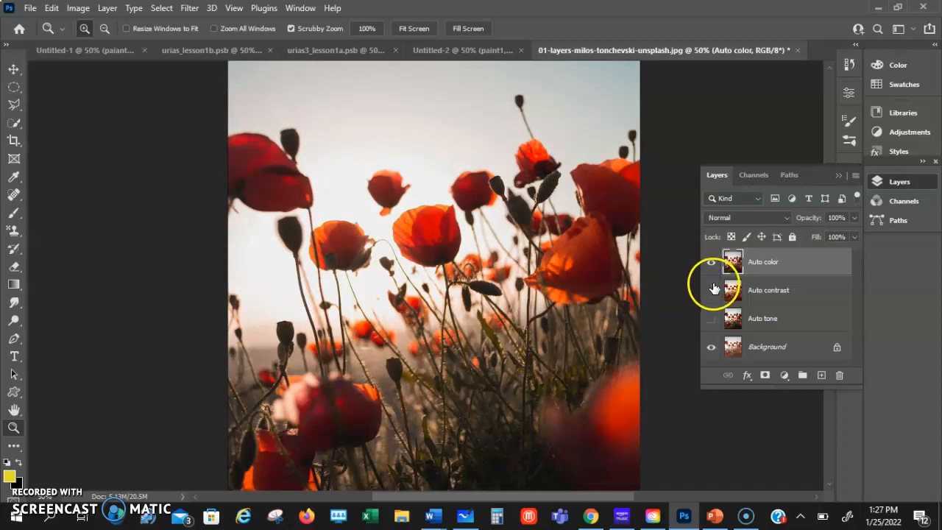
# Show the Auto contrast layer and toggle the Auto color layer's visibility to compare the two adjustments.
pyautogui.click(711, 291)
pyautogui.click(711, 263)
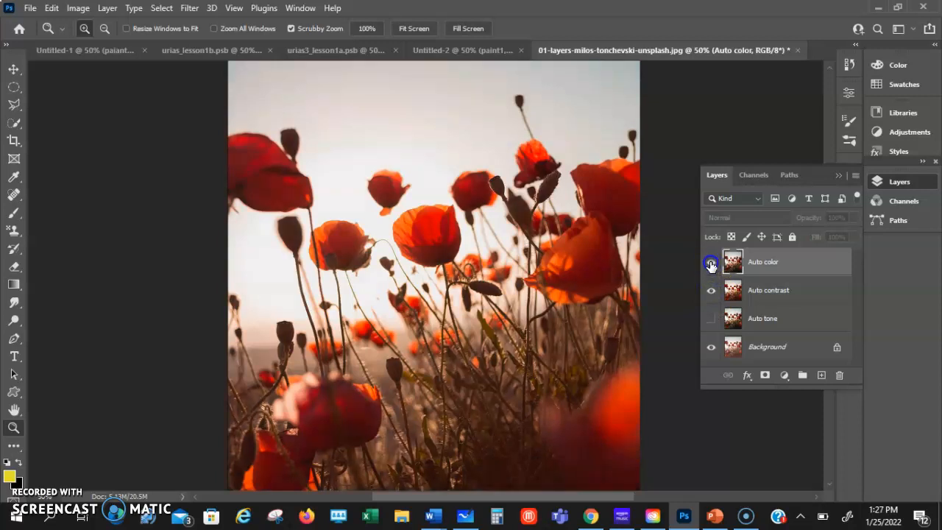
pyautogui.click(711, 263)
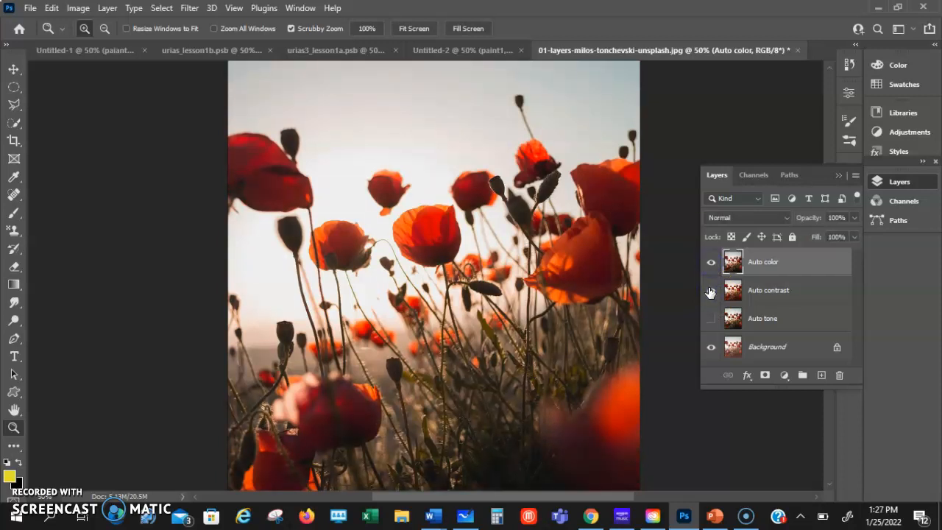
# Hide the Auto contrast layer, show Auto tone, and toggle the Auto color layer's visibility to compare it with Auto tone.
pyautogui.click(711, 291)
pyautogui.click(711, 262)
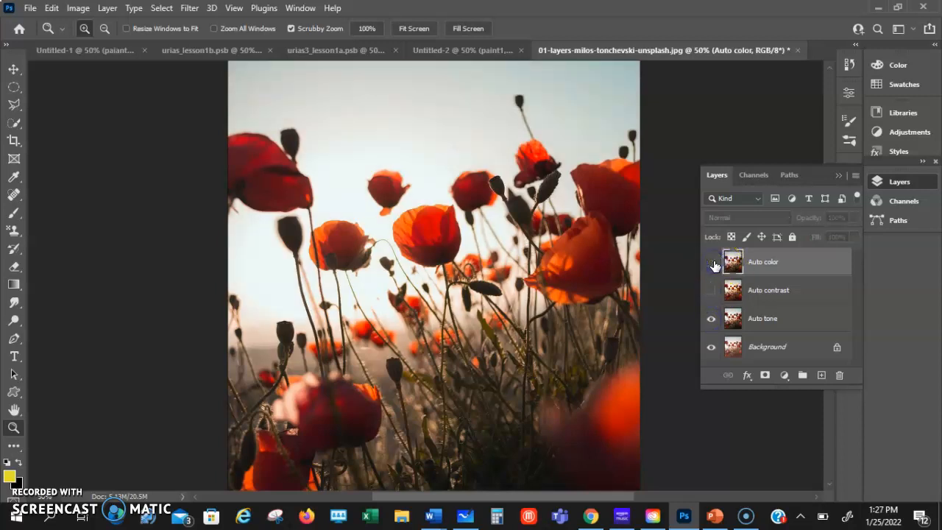
pyautogui.click(711, 263)
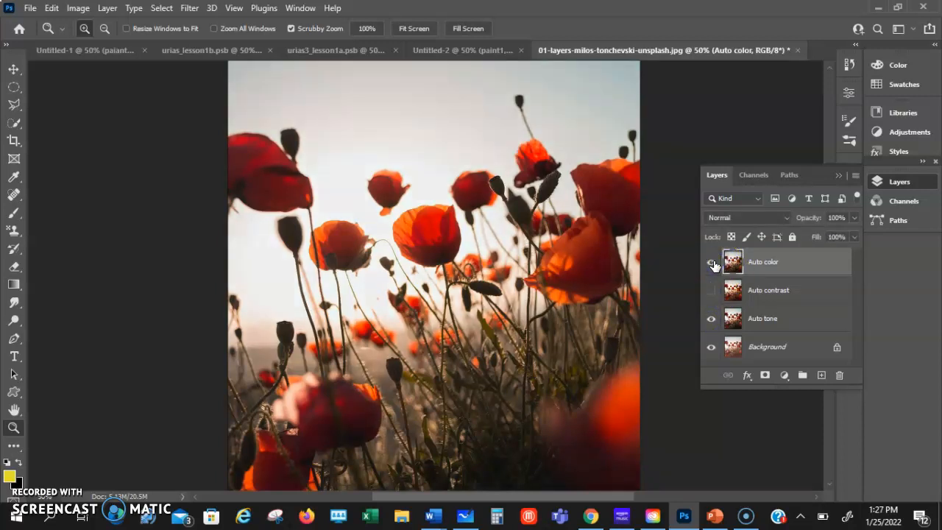
pyautogui.click(711, 262)
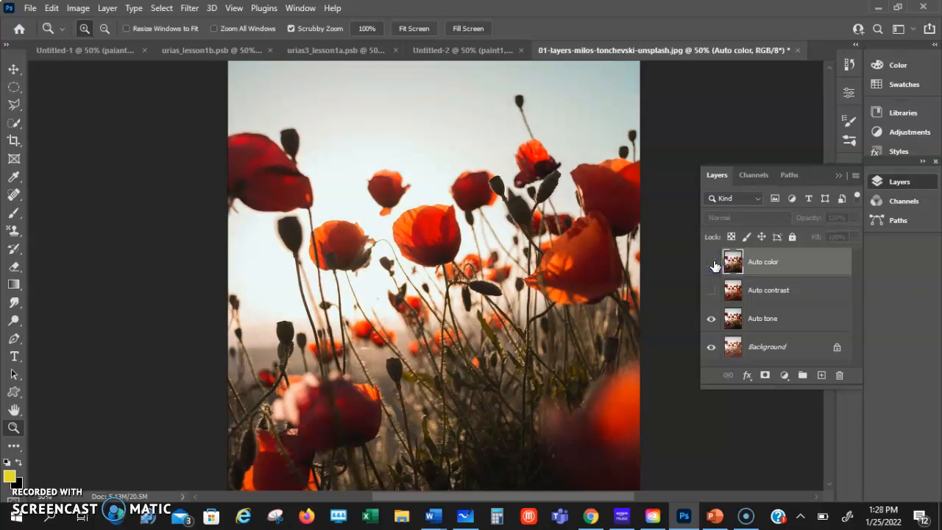
pyautogui.click(711, 262)
pyautogui.click(711, 262)
pyautogui.click(711, 262)
# Move the Auto tone layer to the top of the stack, make all layers visible, and collapse the layer list.
pyautogui.moveTo(768, 346); pyautogui.dragTo(772, 253)
pyautogui.click(713, 287)
pyautogui.click(711, 317)
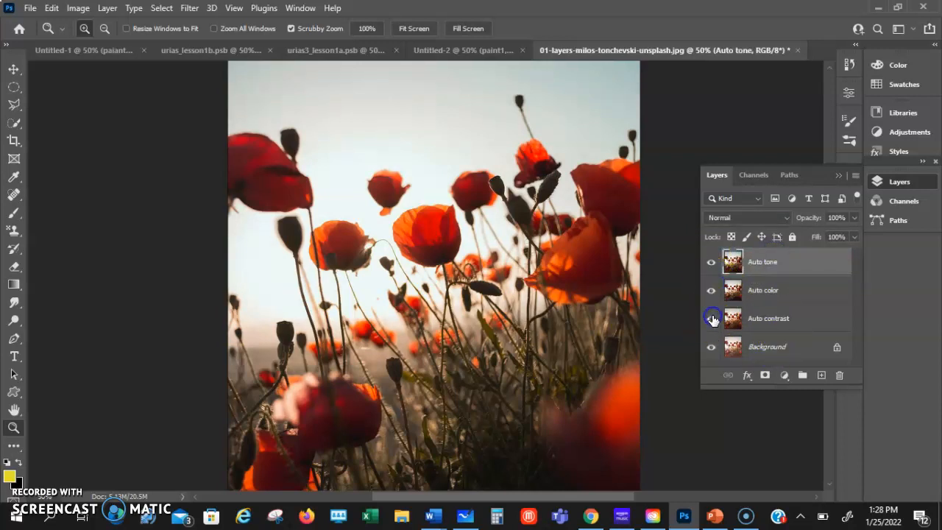
pyautogui.click(840, 175)
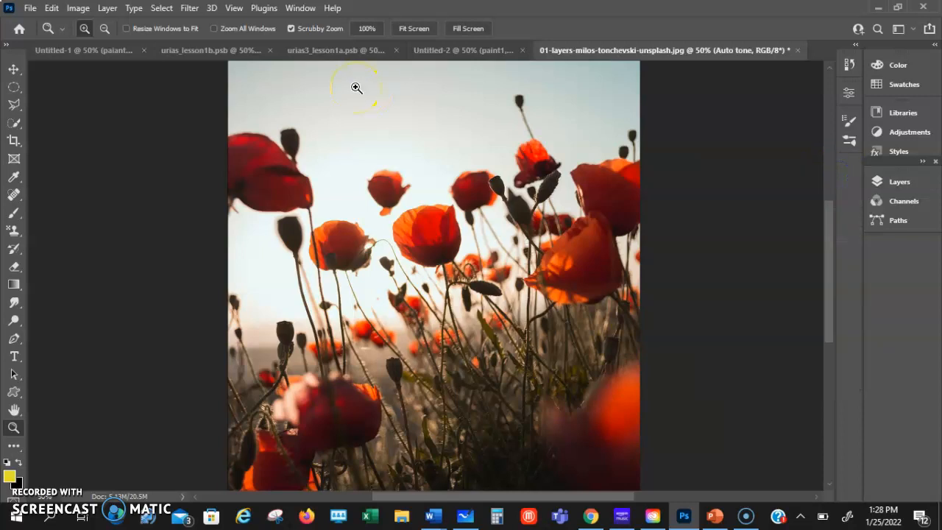
pyautogui.click(78, 8)
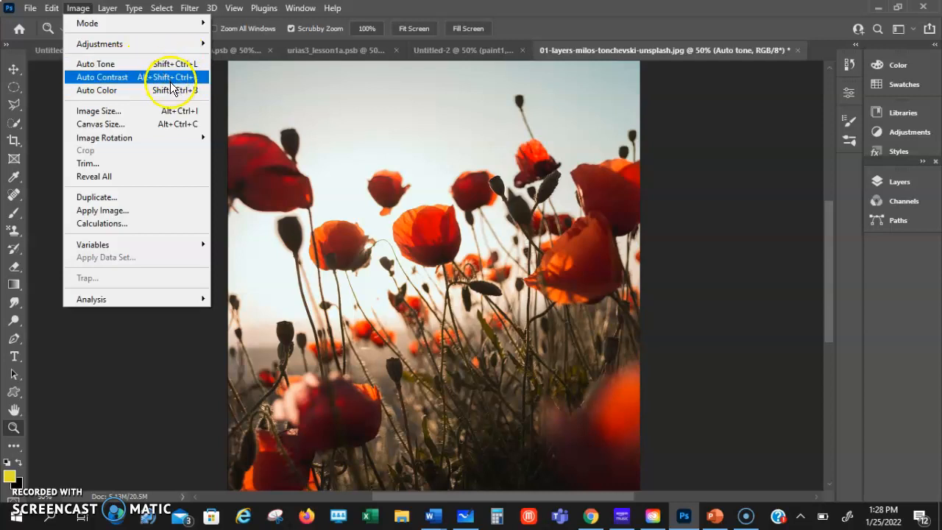
pyautogui.click(111, 360)
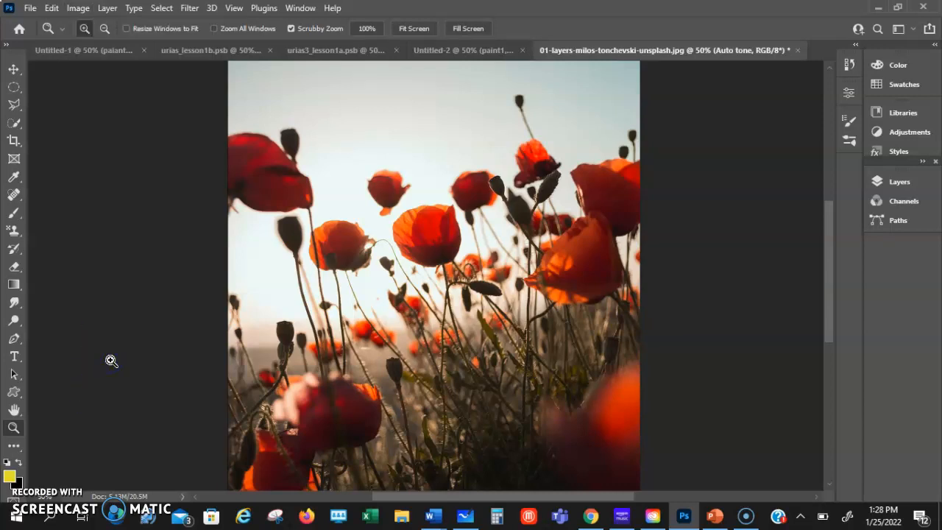
# Examine the file types offered by Save As for saving on the computer, and leave the dialog without saving.
pyautogui.click(30, 8)
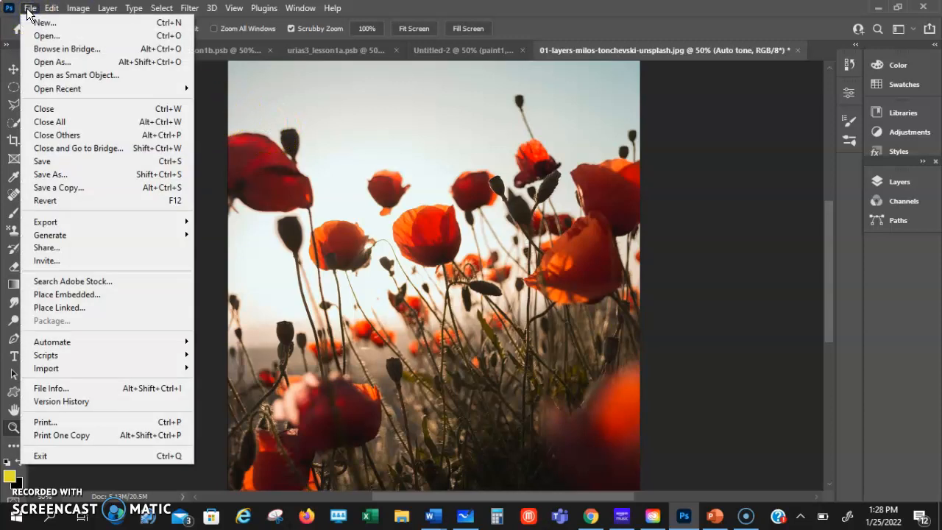
pyautogui.click(70, 174)
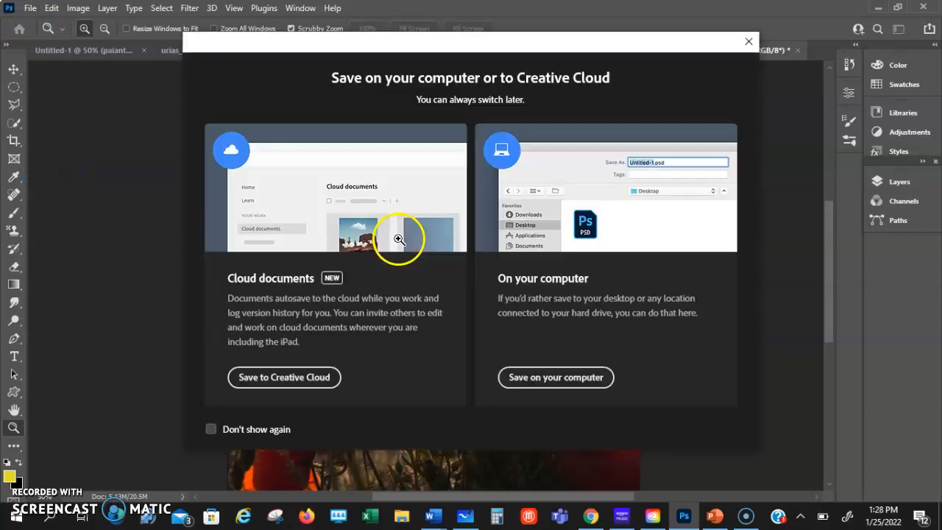
pyautogui.click(542, 379)
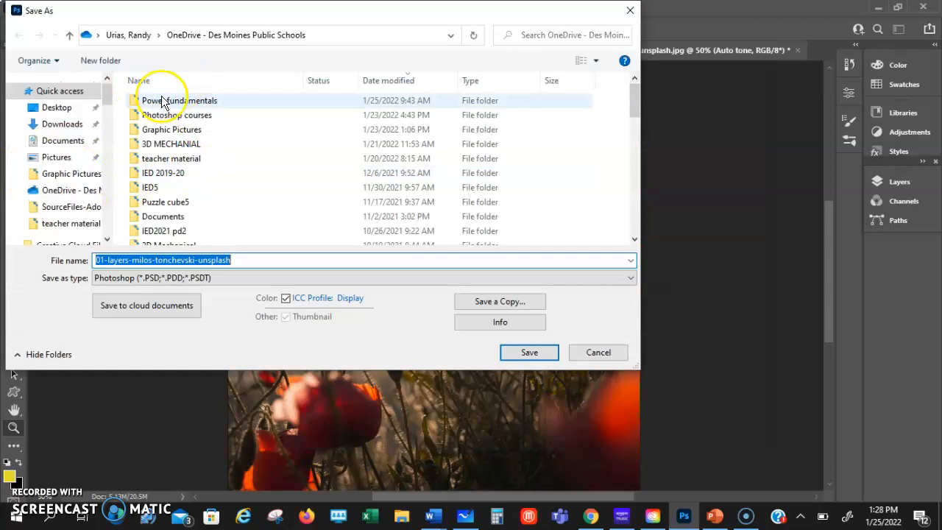
pyautogui.click(180, 130)
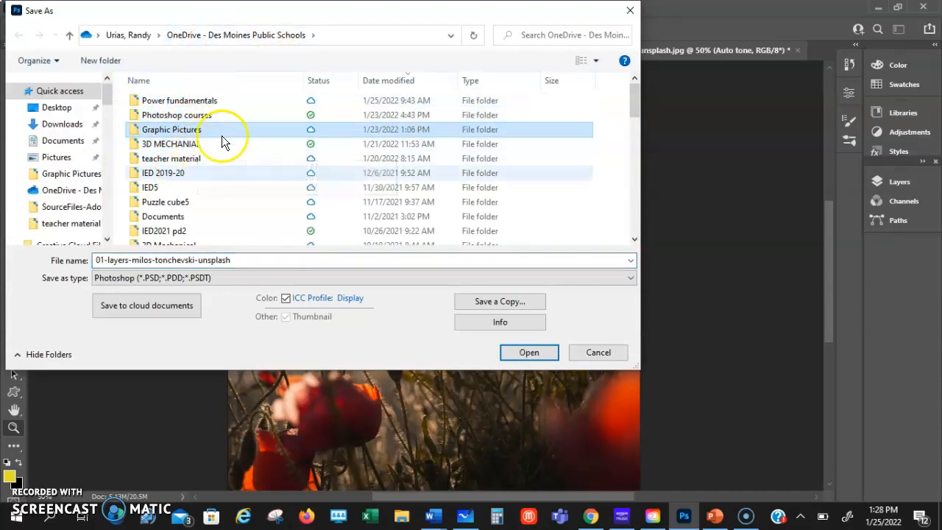
pyautogui.click(499, 278)
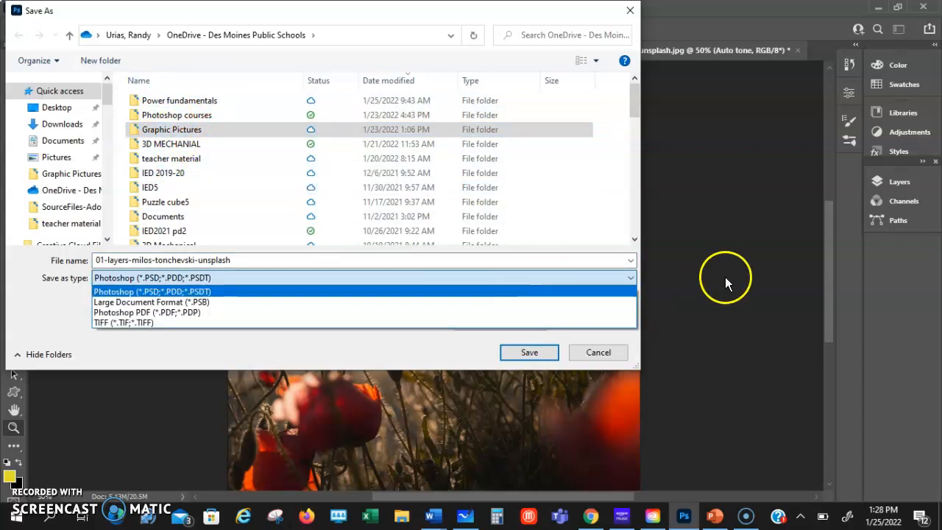
pyautogui.click(581, 356)
pyautogui.click(582, 354)
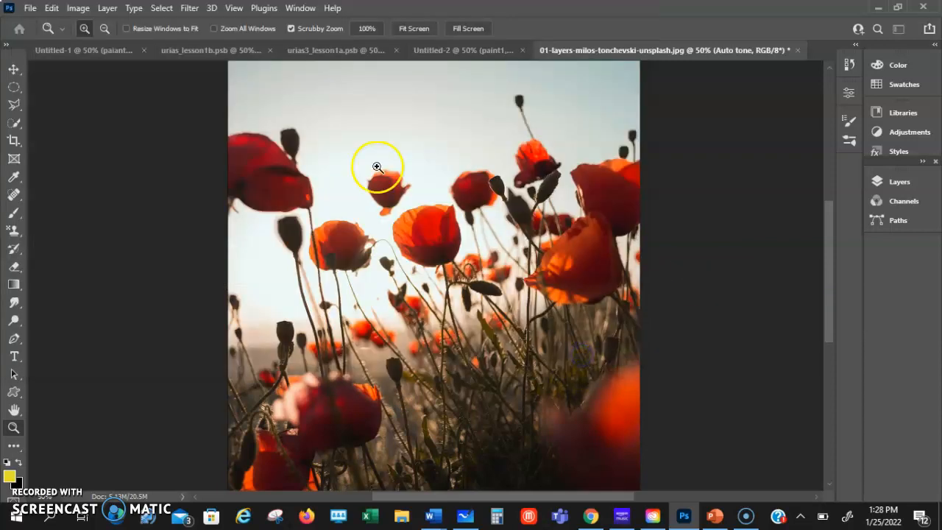
pyautogui.click(30, 8)
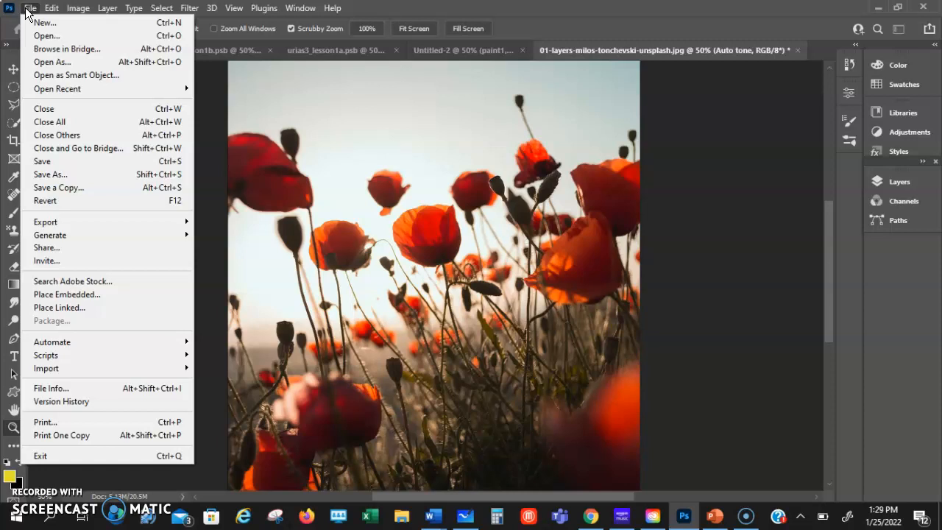
pyautogui.click(52, 9)
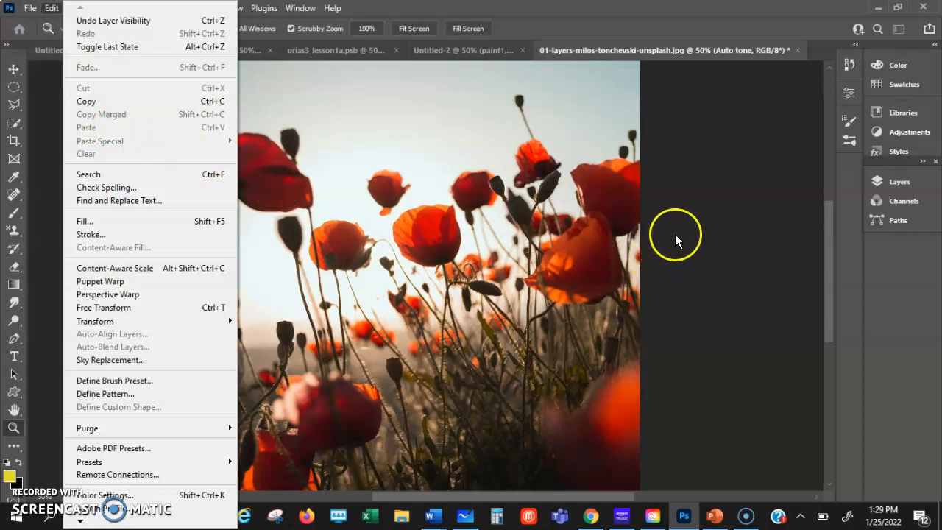
pyautogui.click(49, 143)
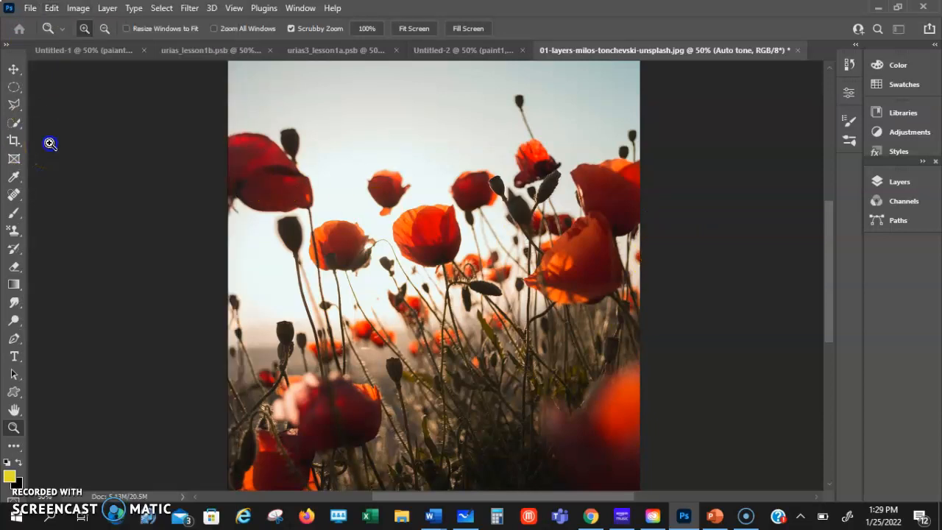
# Examine the image formats offered by Export As for the poppy photo, and leave the dialog without exporting.
pyautogui.click(30, 8)
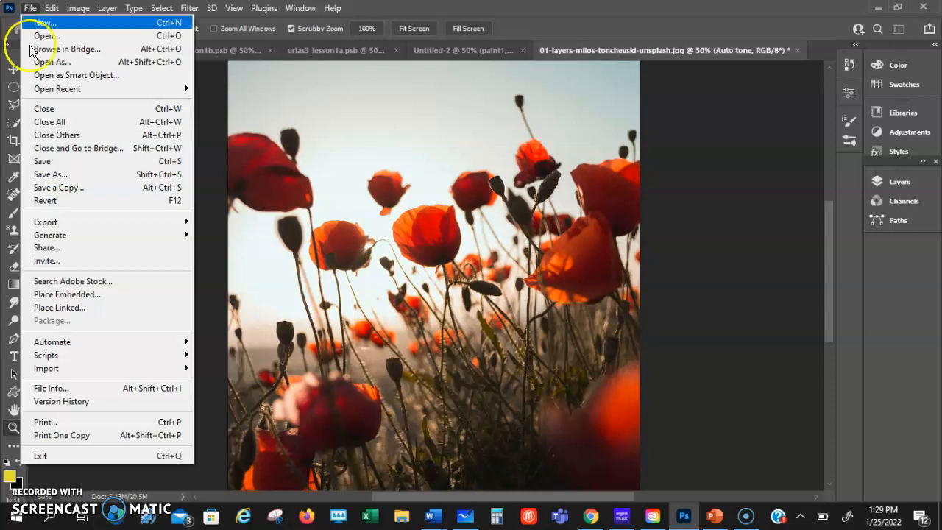
pyautogui.moveTo(45, 223)
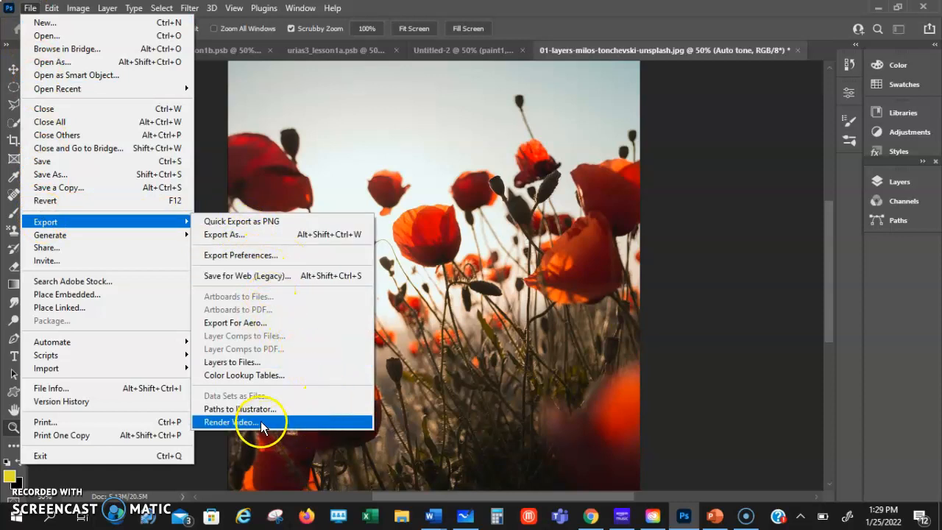
pyautogui.click(242, 237)
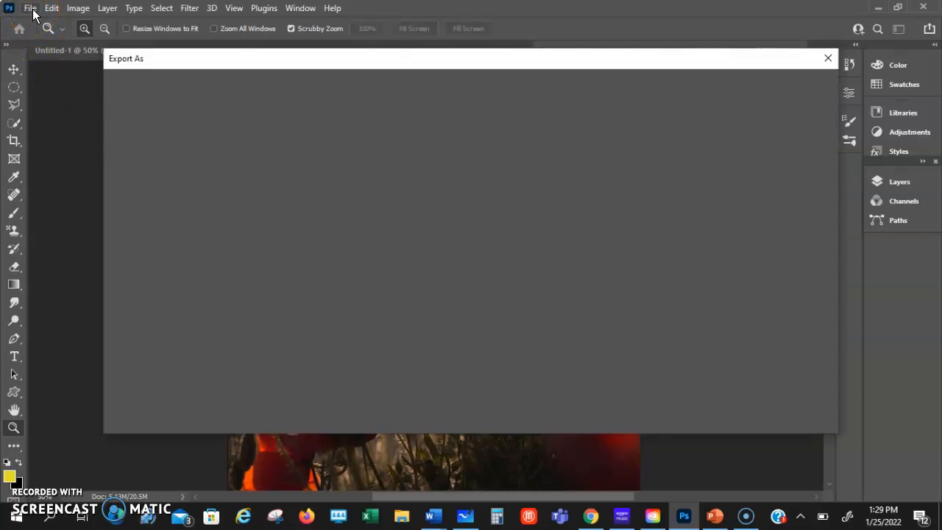
pyautogui.click(31, 8)
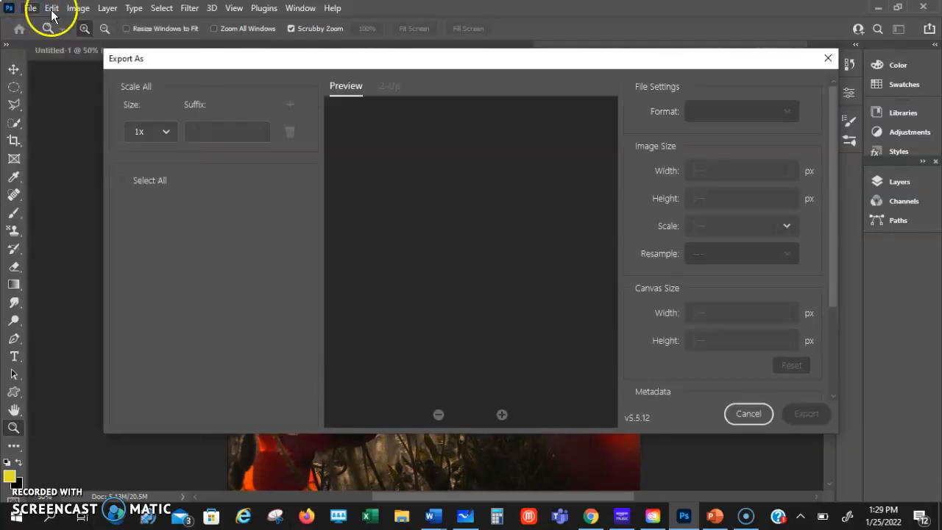
pyautogui.moveTo(51, 11)
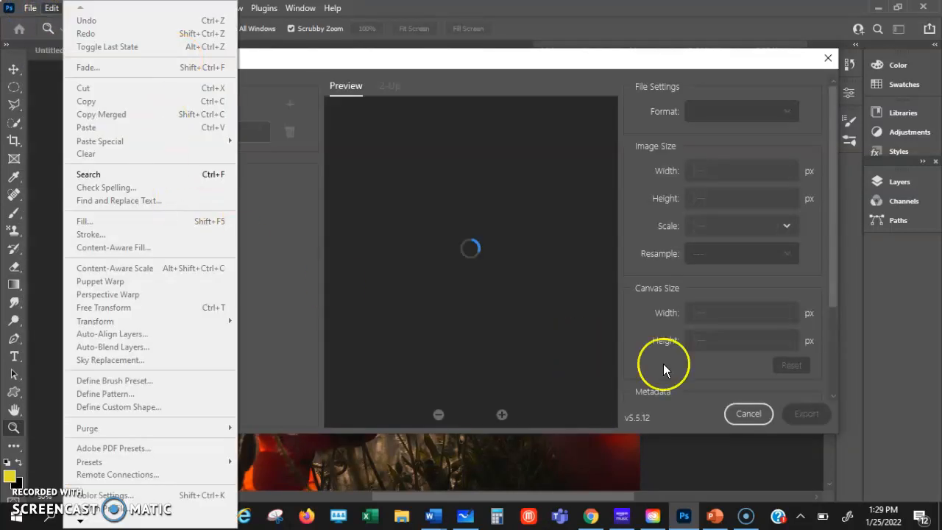
pyautogui.click(613, 65)
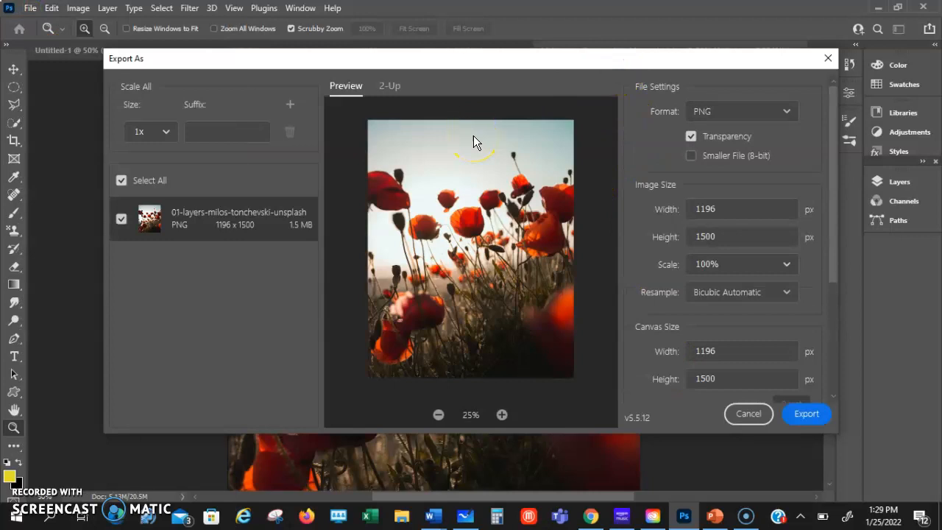
pyautogui.click(776, 111)
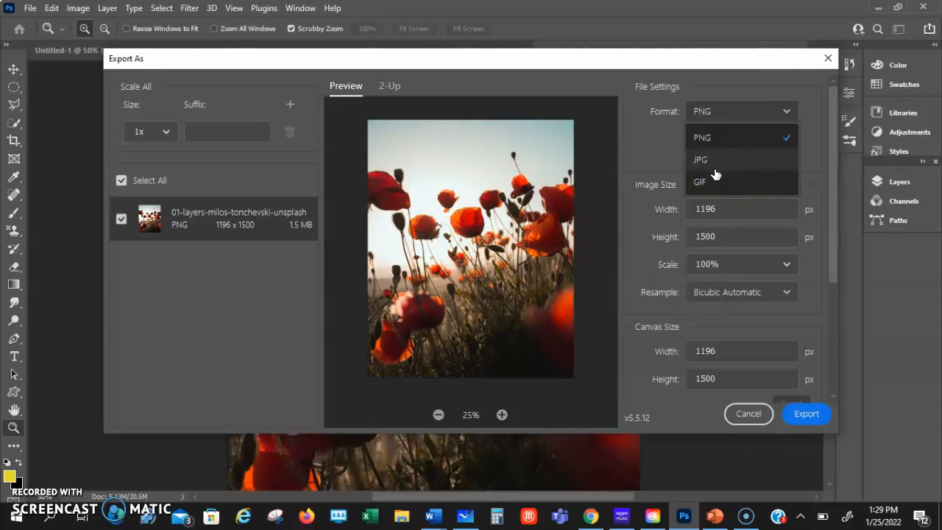
pyautogui.click(750, 416)
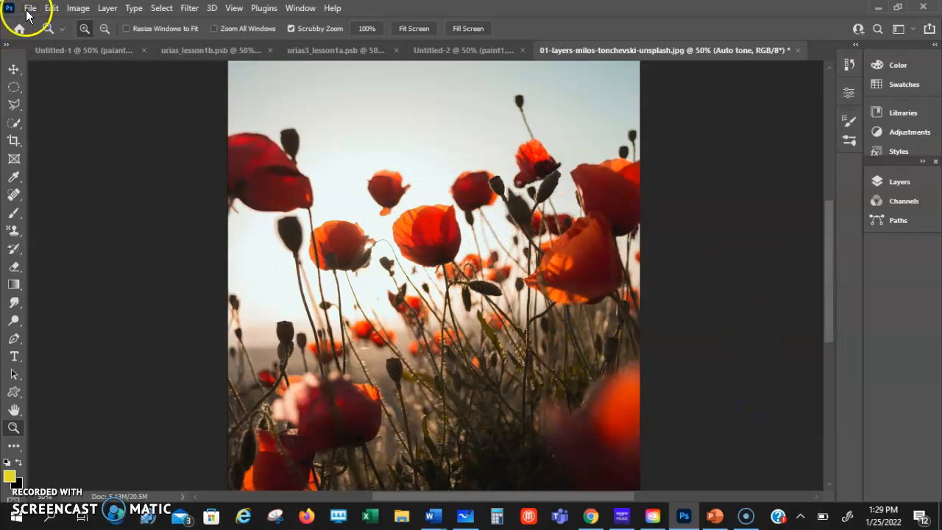
# Check the Save As file types for a computer save once more, and cancel without saving the poppy document.
pyautogui.click(29, 11)
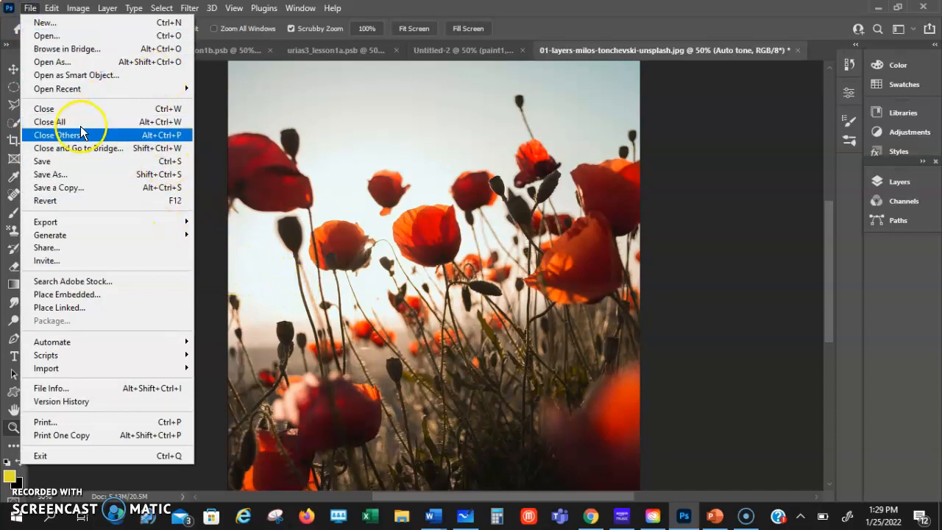
pyautogui.click(64, 174)
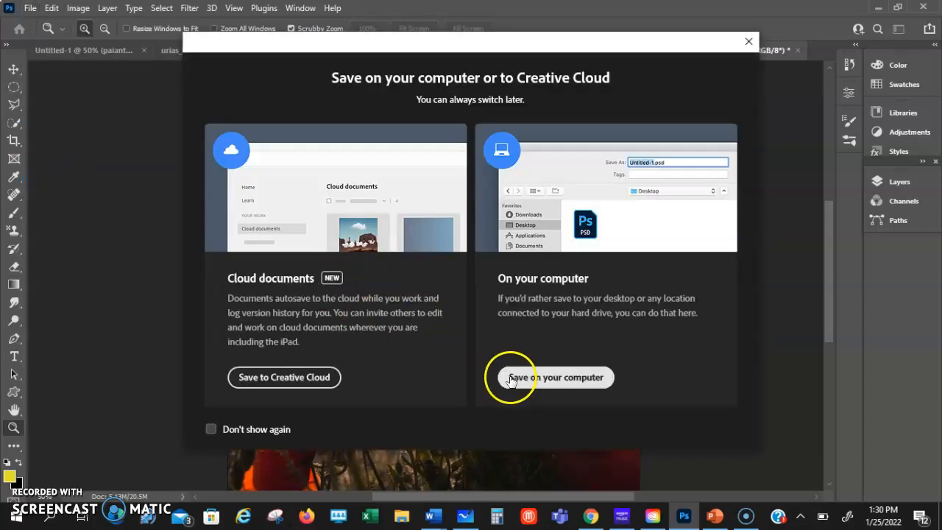
pyautogui.click(529, 385)
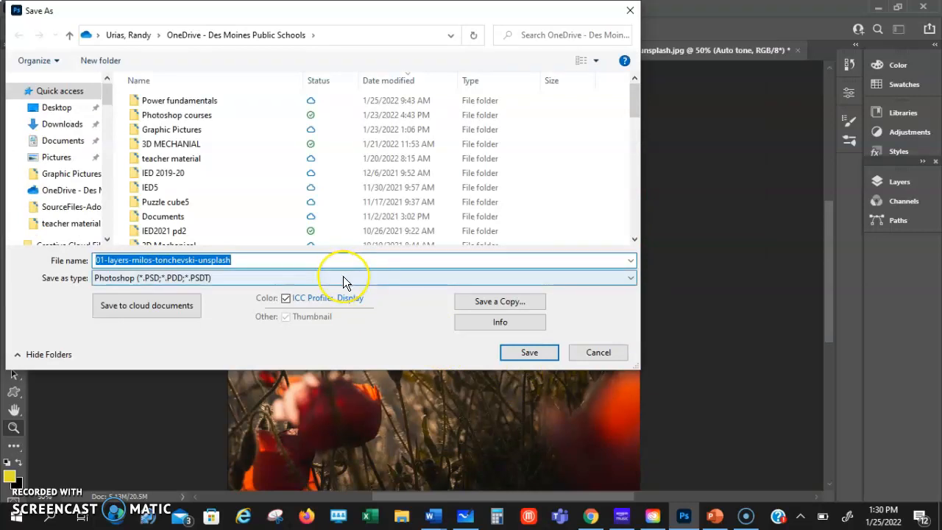
pyautogui.click(343, 276)
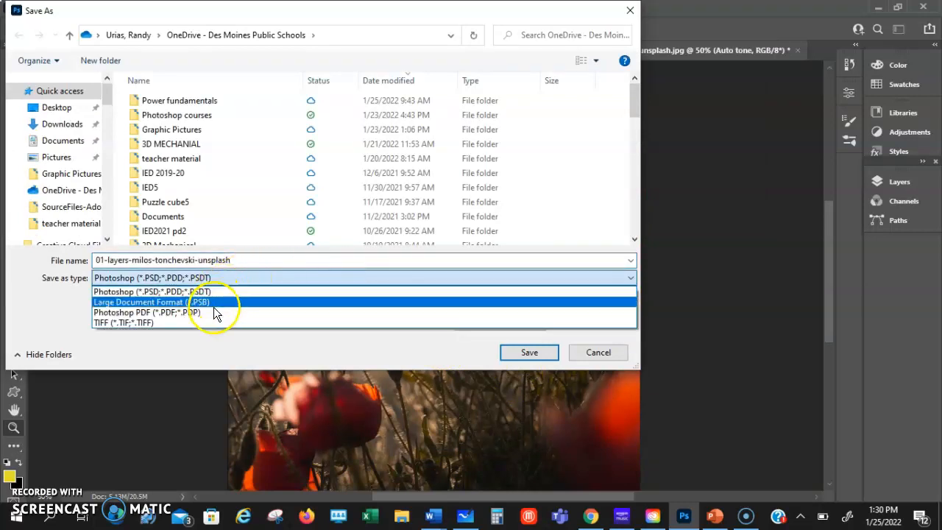
pyautogui.click(586, 352)
pyautogui.click(597, 357)
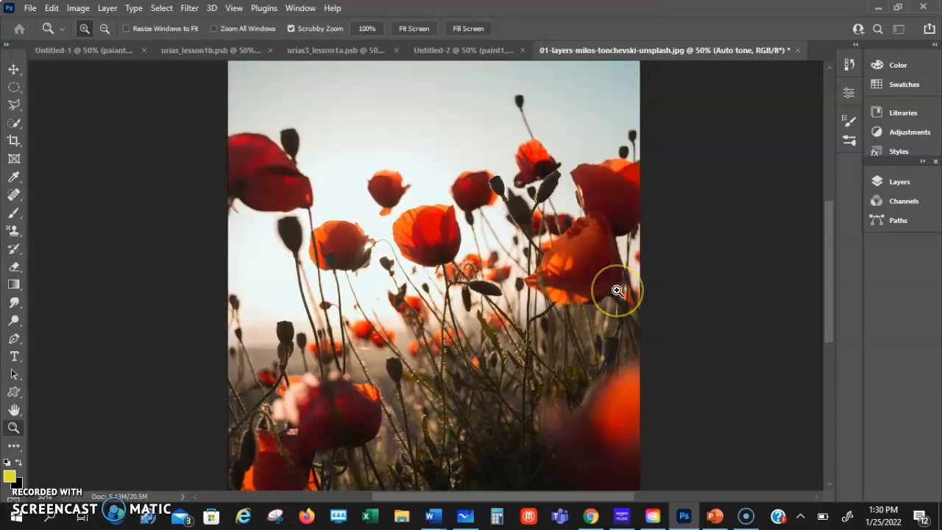